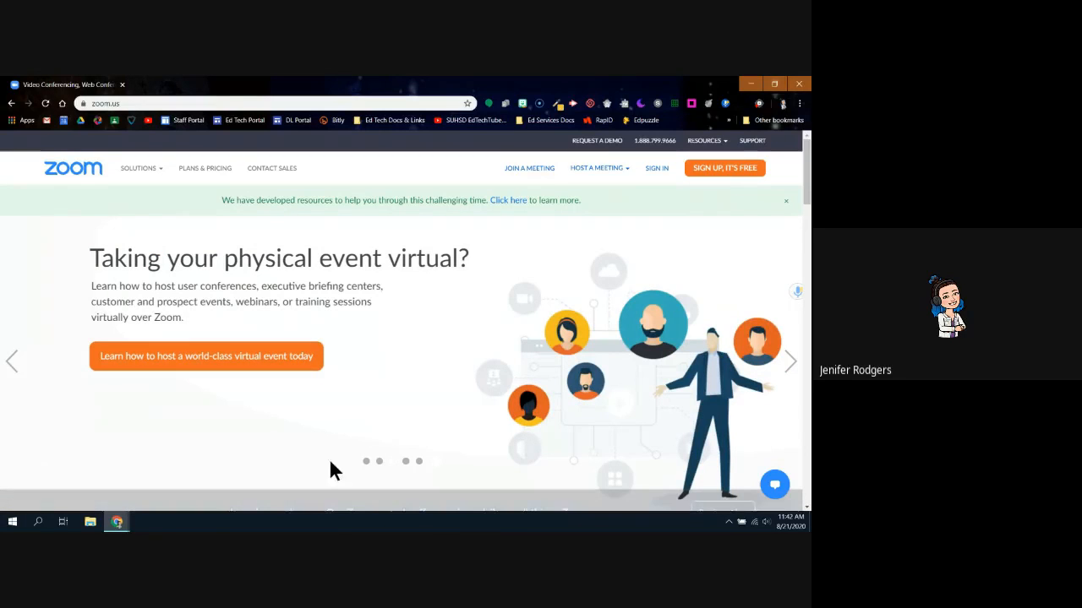
Reload the Zoom home page and go to the Sign In page
click(63, 174)
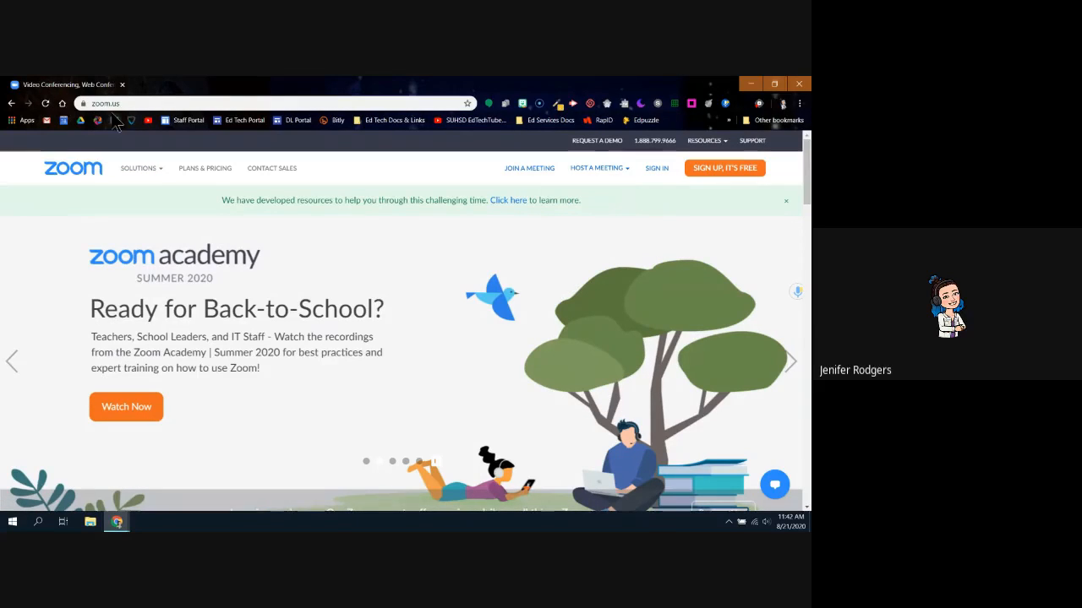
click(664, 171)
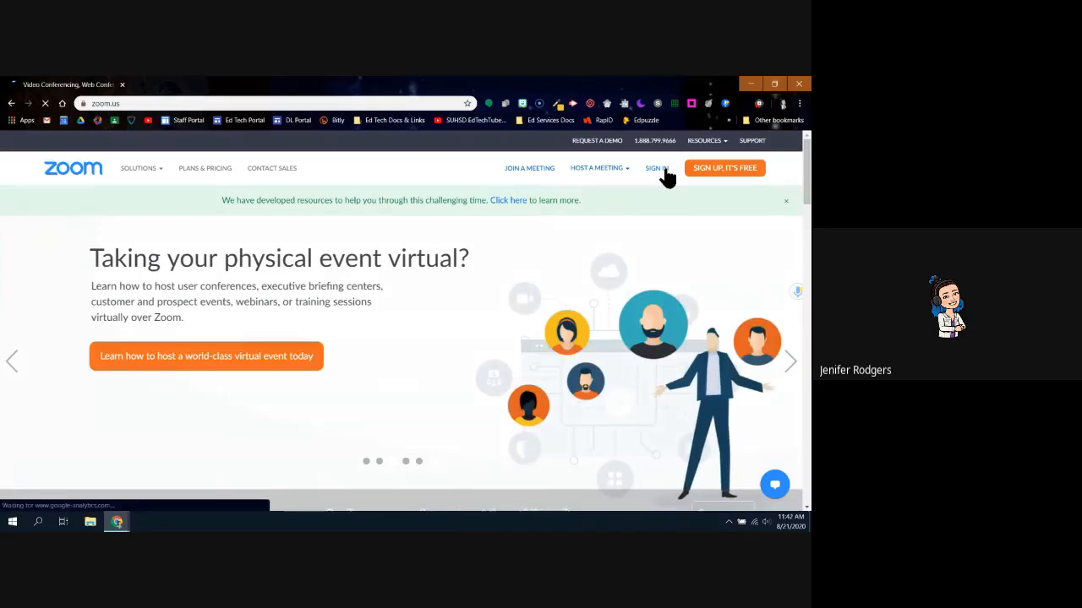
Log in to the Zoom web portal using Sign in with Google
scroll(597, 349, down, 2)
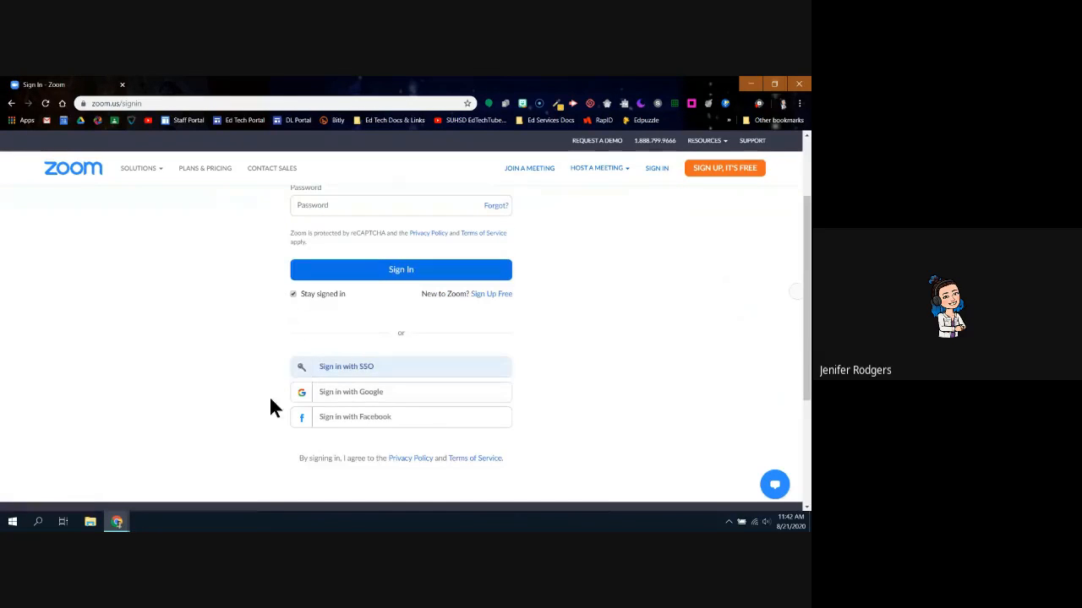
click(329, 402)
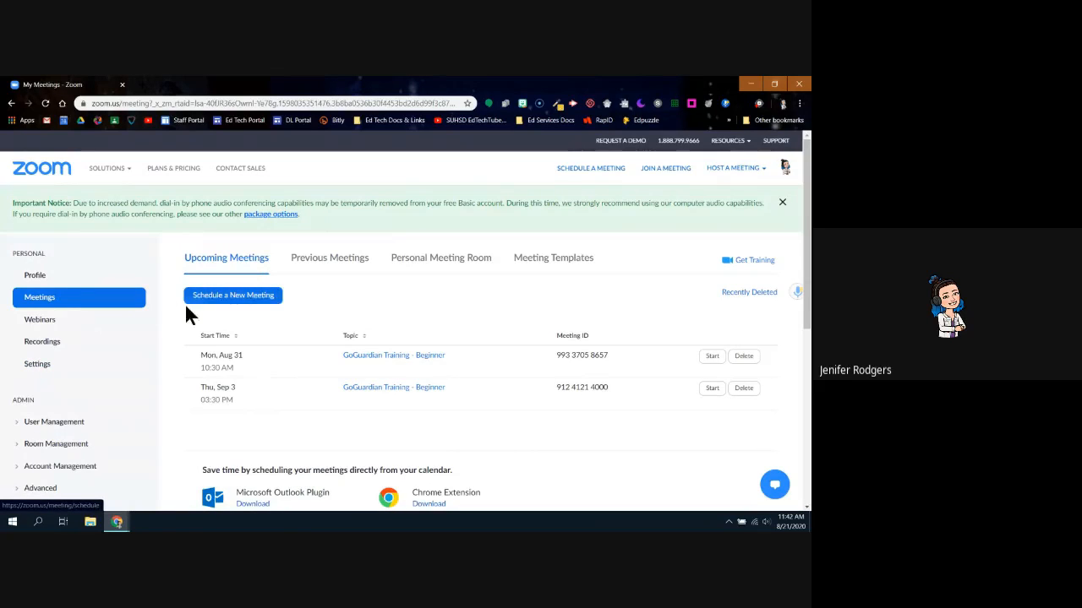
In Settings, toggle Waiting Room off and back on so it ends up enabled
click(37, 365)
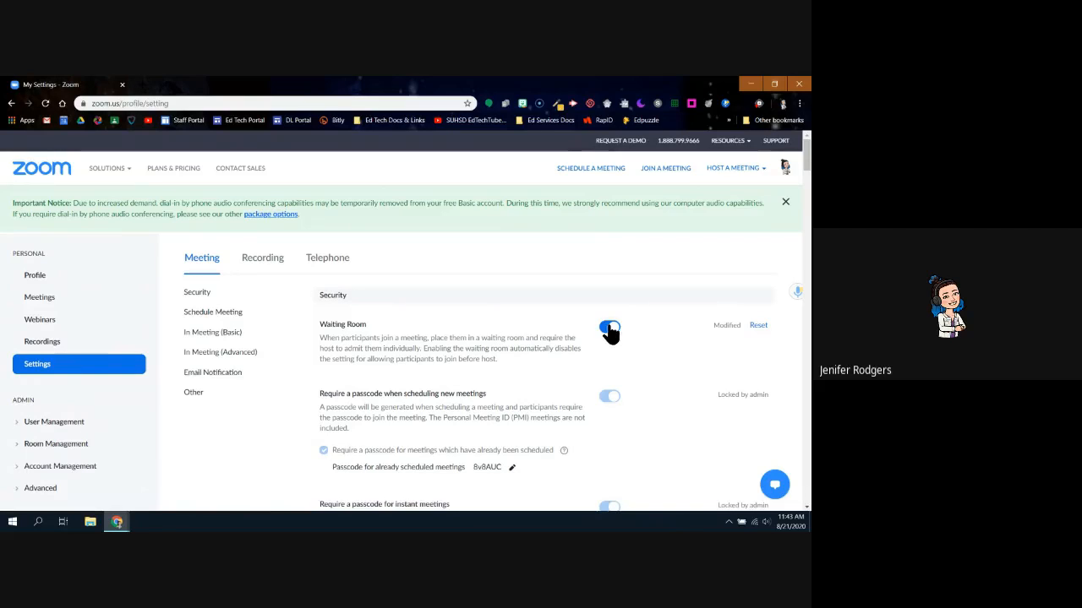
click(609, 330)
click(609, 330)
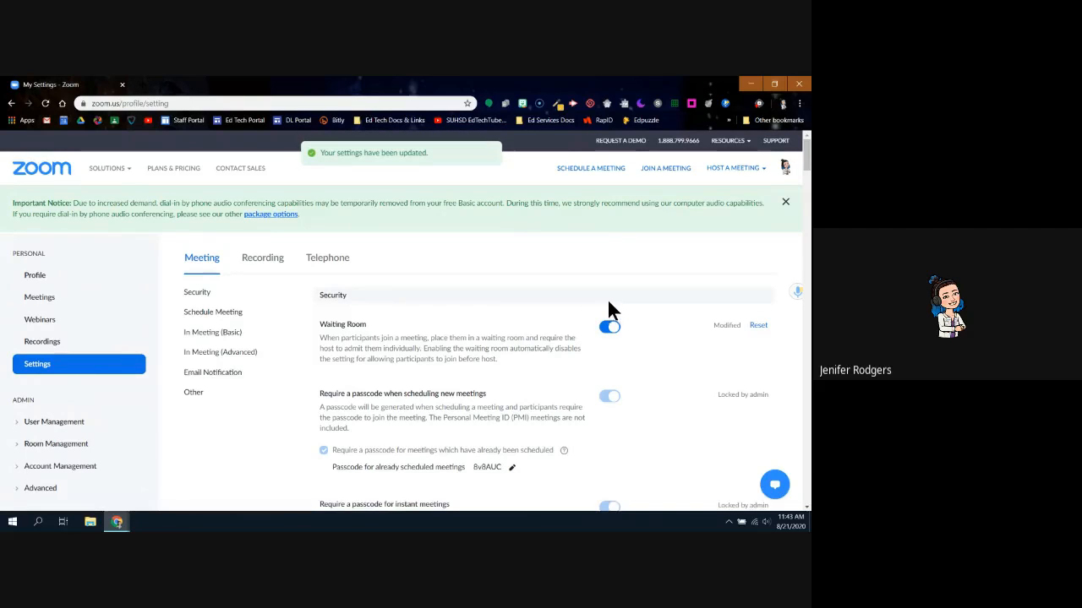
Jump to the Email Notification settings and review the Join from your browser description
click(204, 371)
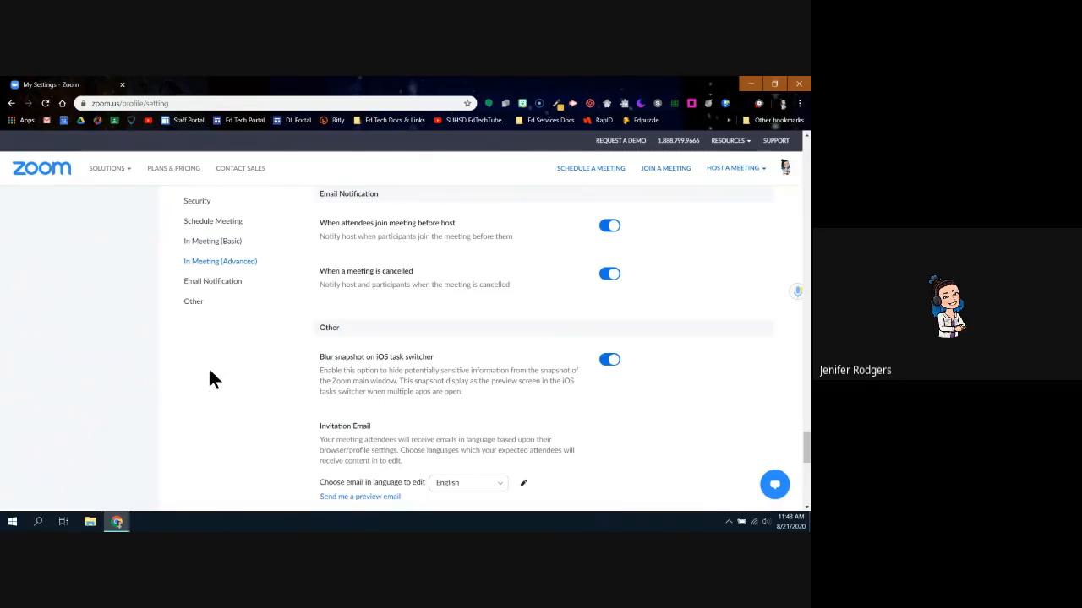
scroll(397, 341, up, 4)
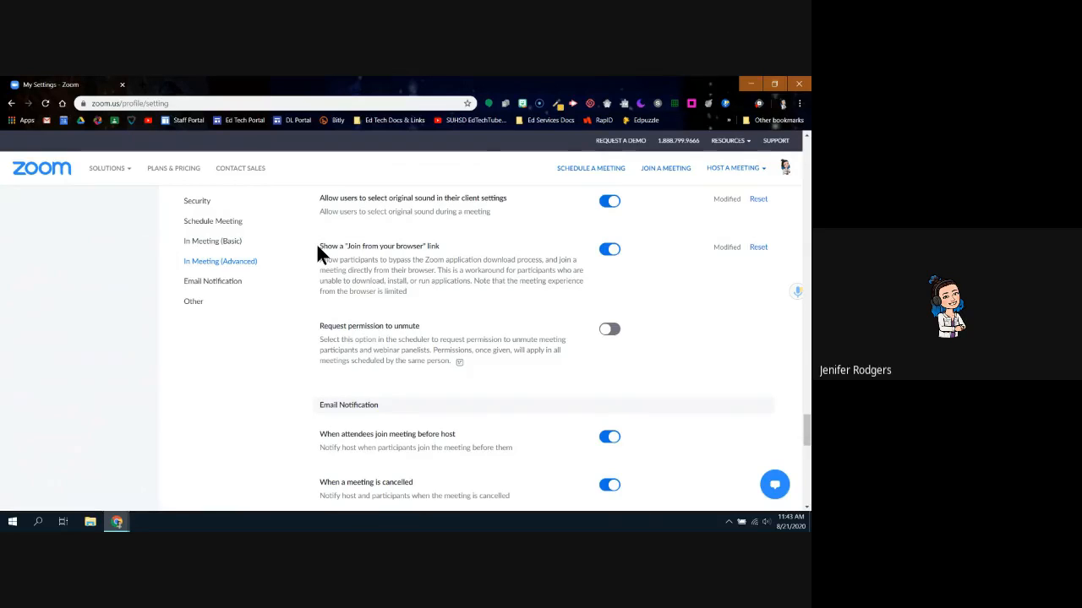
drag(407, 291, 323, 246)
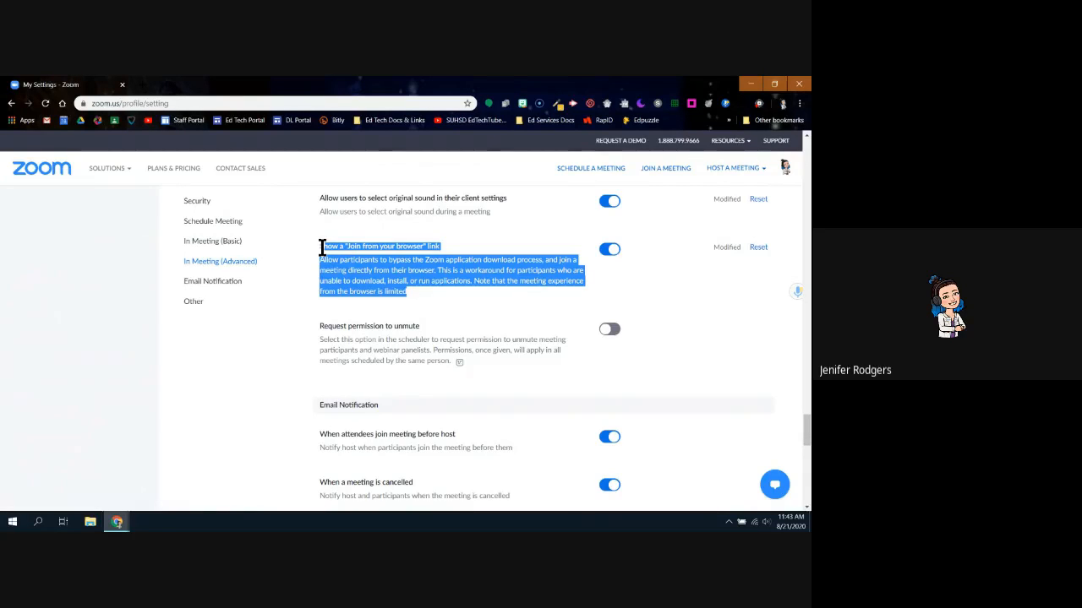
click(332, 252)
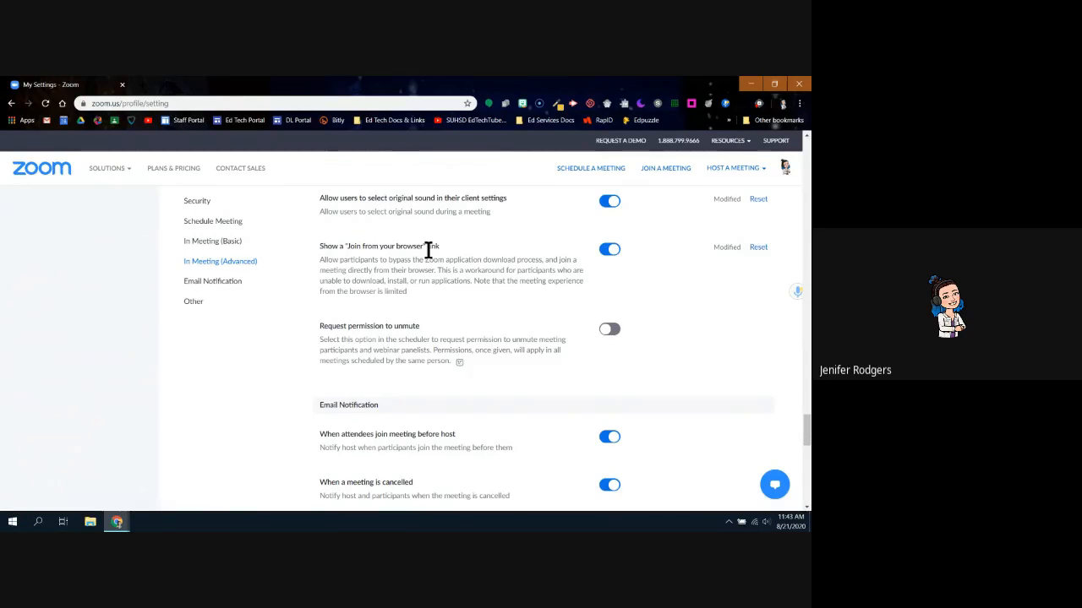
drag(319, 259, 349, 260)
click(461, 250)
Toggle Show a Join from your browser link off and back on, leaving it enabled
click(610, 251)
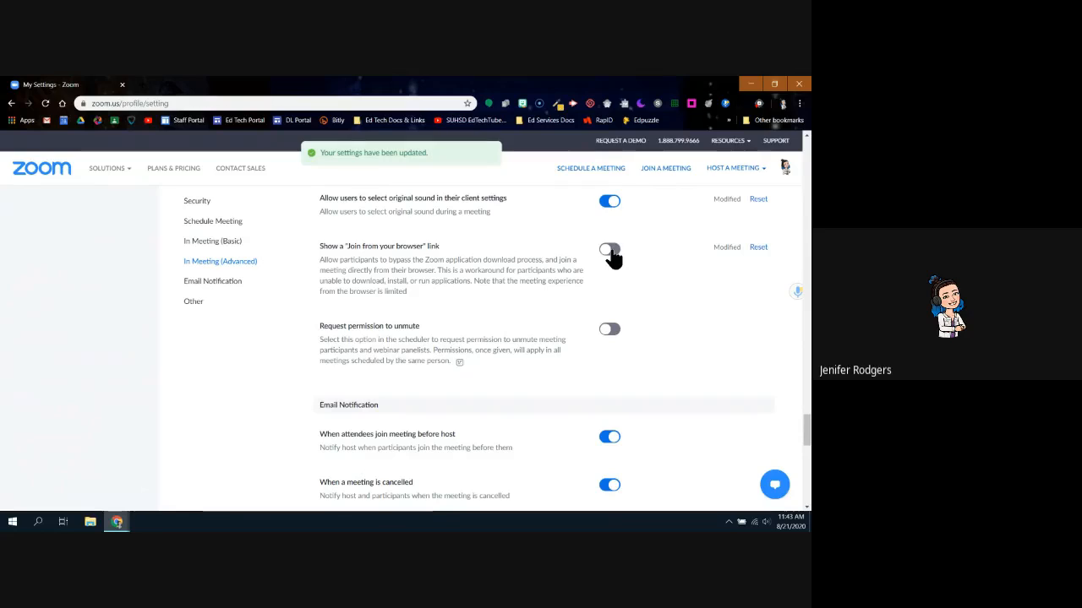
click(610, 252)
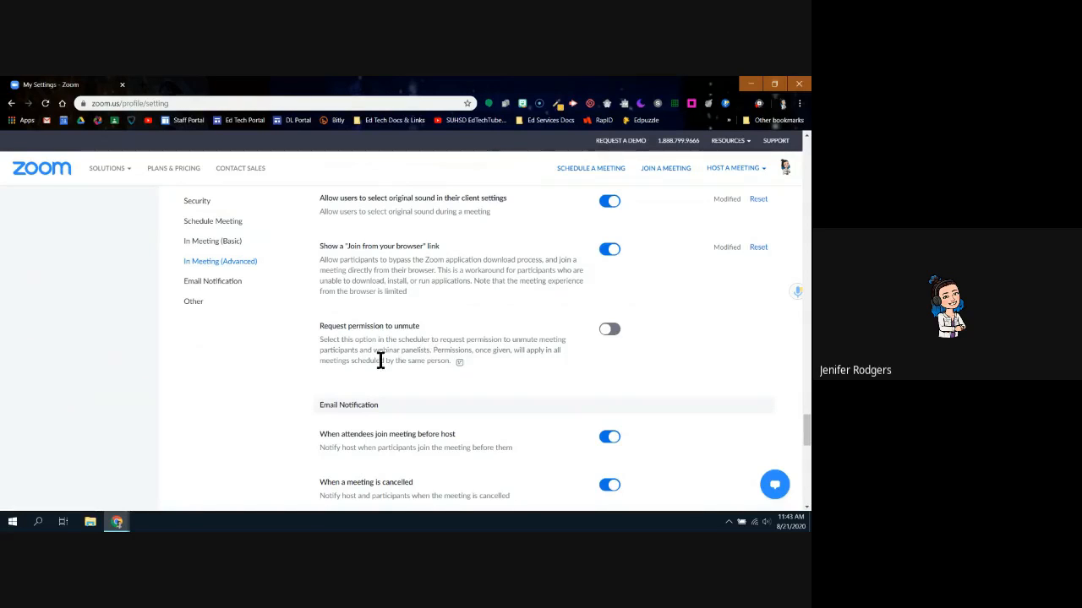
scroll(366, 360, up, 5)
scroll(299, 362, up, 15)
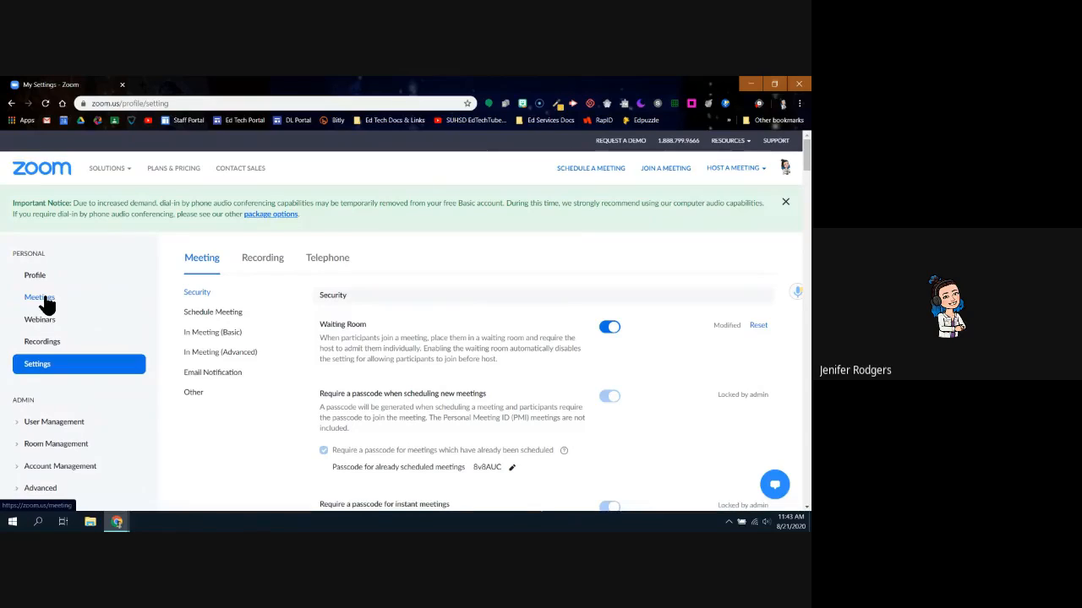
From Meetings, start a new meeting and review the default My Meeting schedule form
click(44, 302)
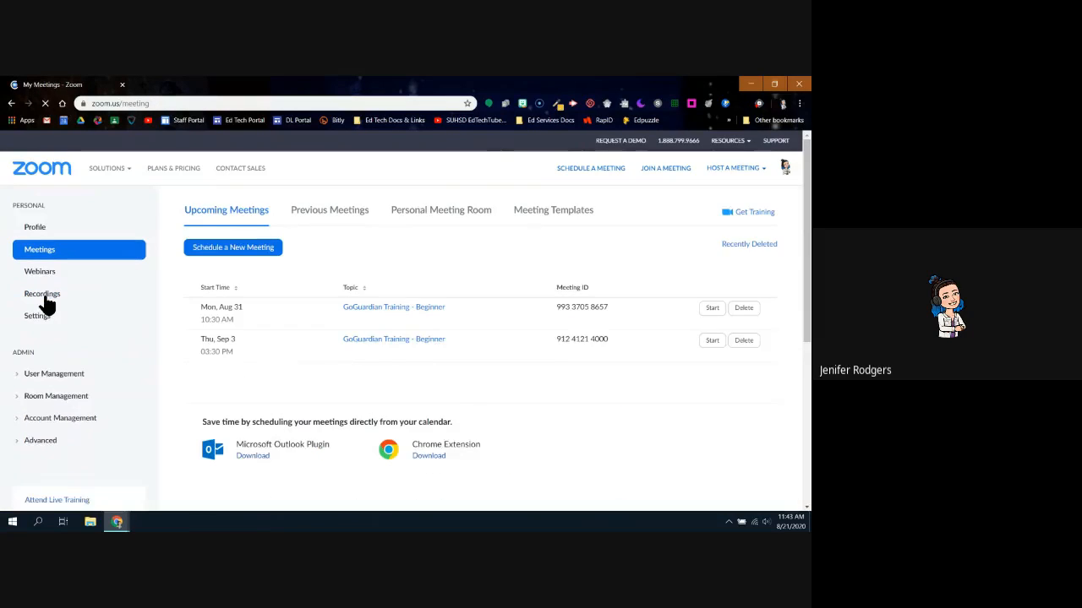
click(249, 300)
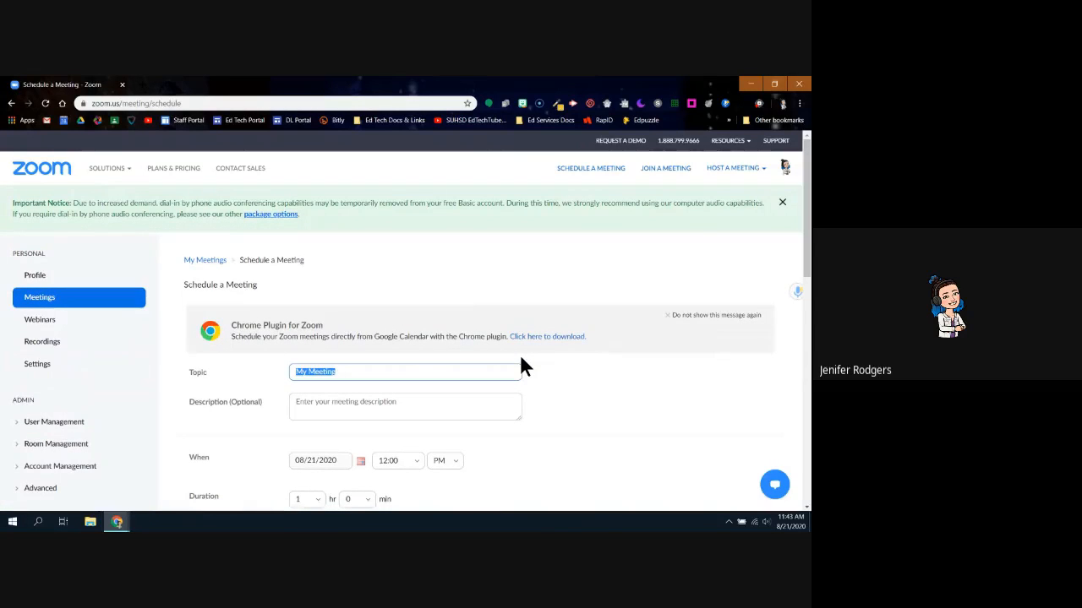
scroll(592, 365, down, 1)
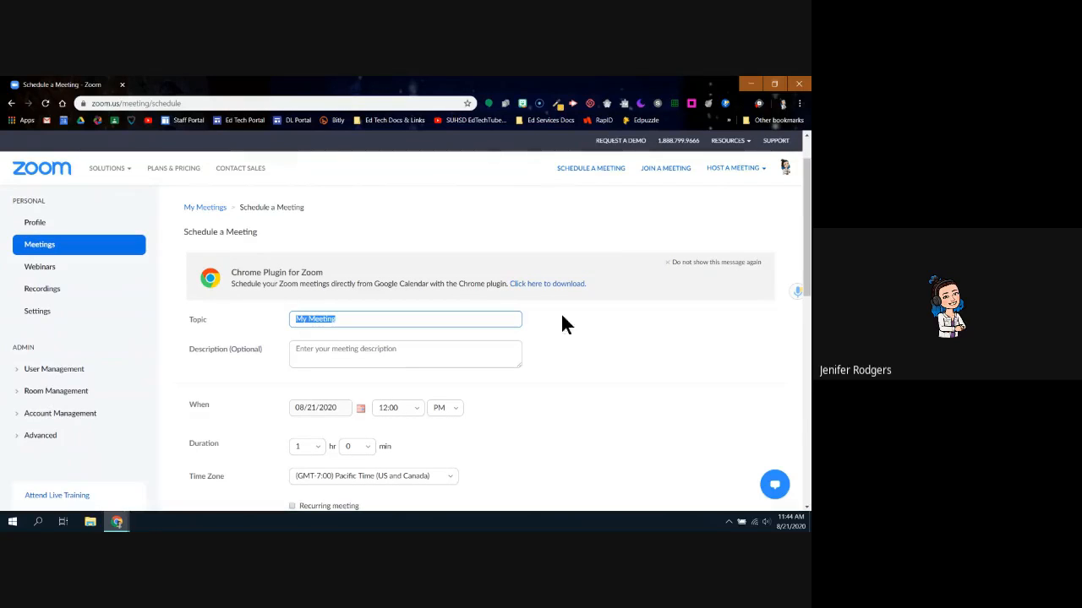
scroll(614, 356, down, 1)
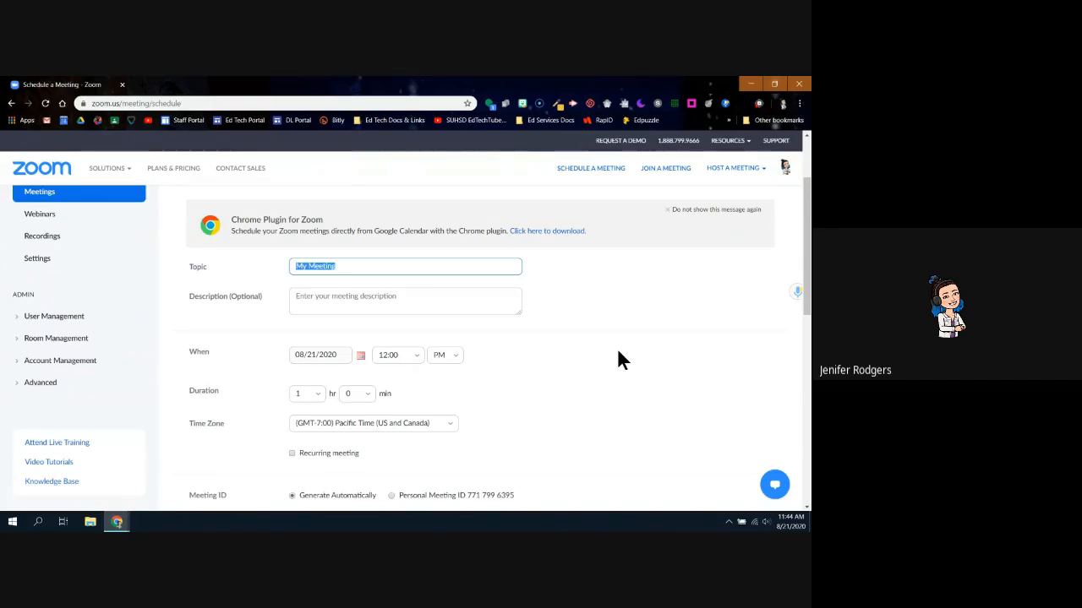
Replace the topic My Meeting with 'Firstname Lastname Zoom Link'
text(Fird)
key(BackSpace)
key(BackSpace)
key(BackSpace)
text(r)
key(BackSpace)
text(irstnam)
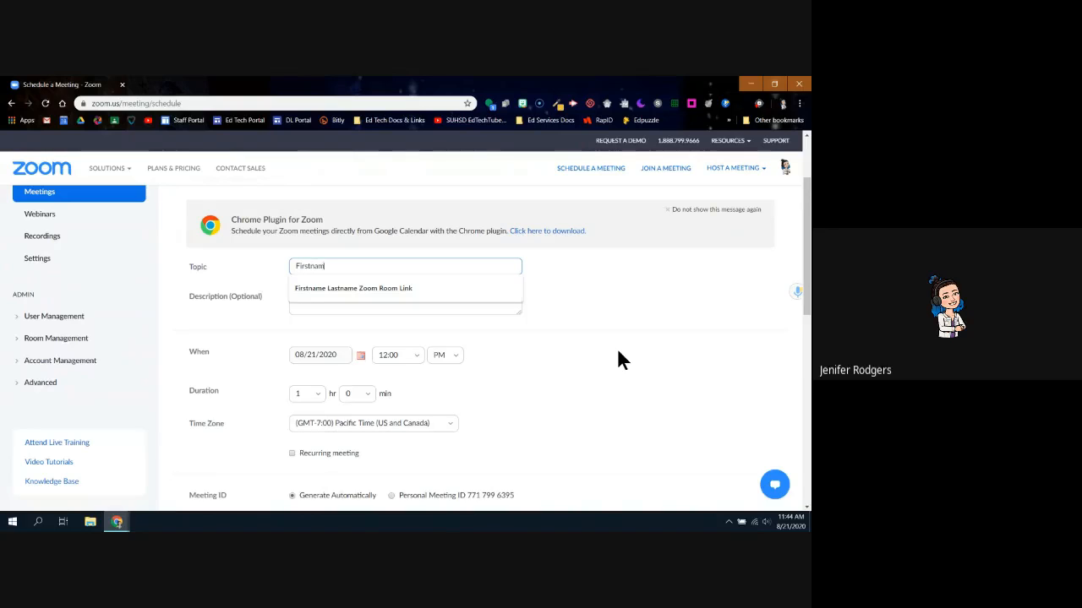
text(e LAstname Zoom Link)
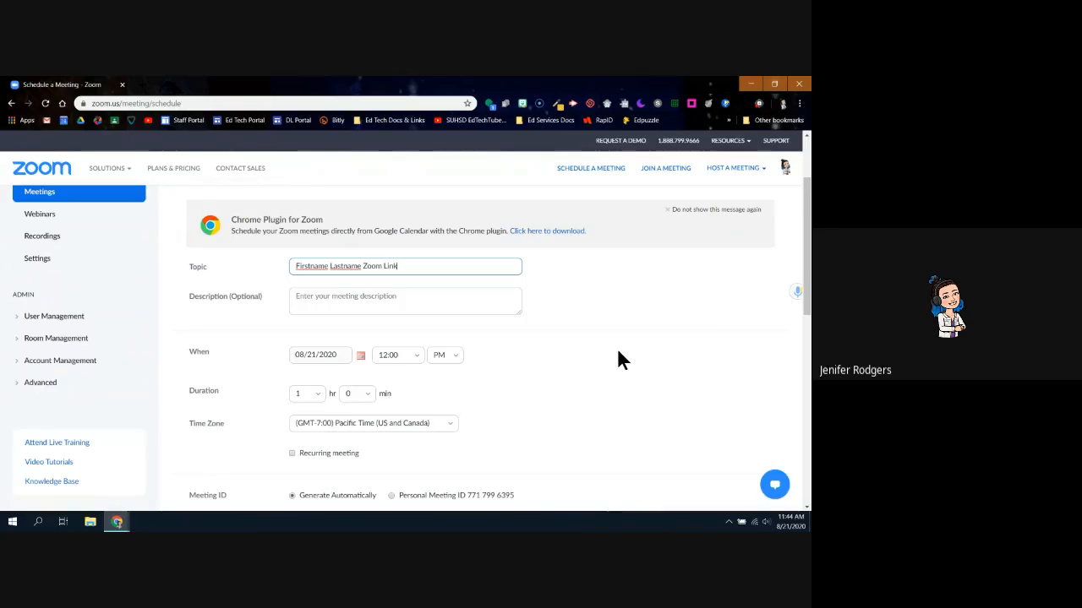
click(597, 343)
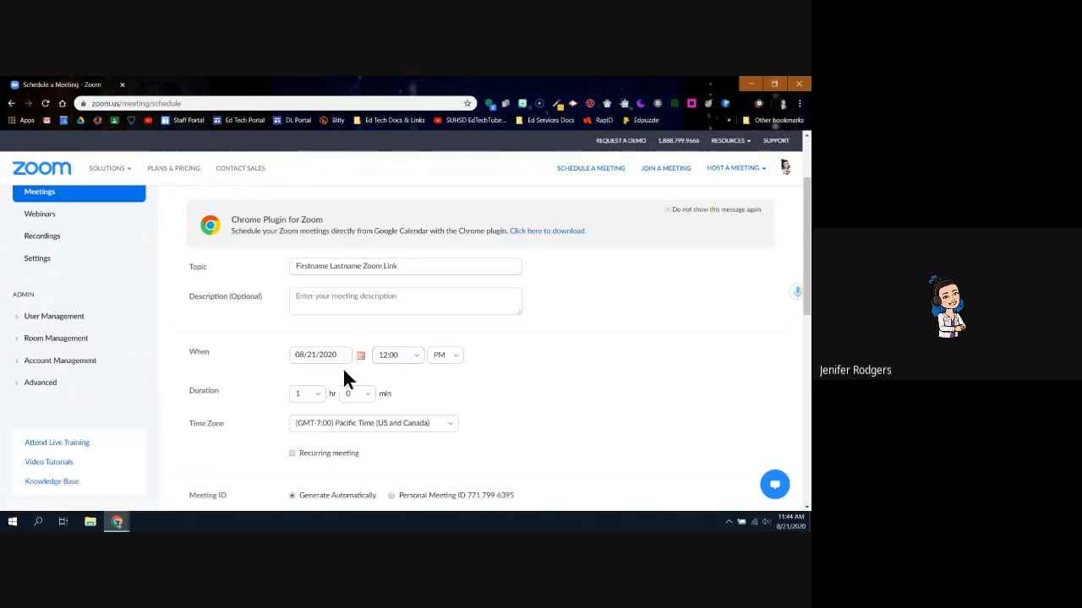
scroll(479, 376, down, 1)
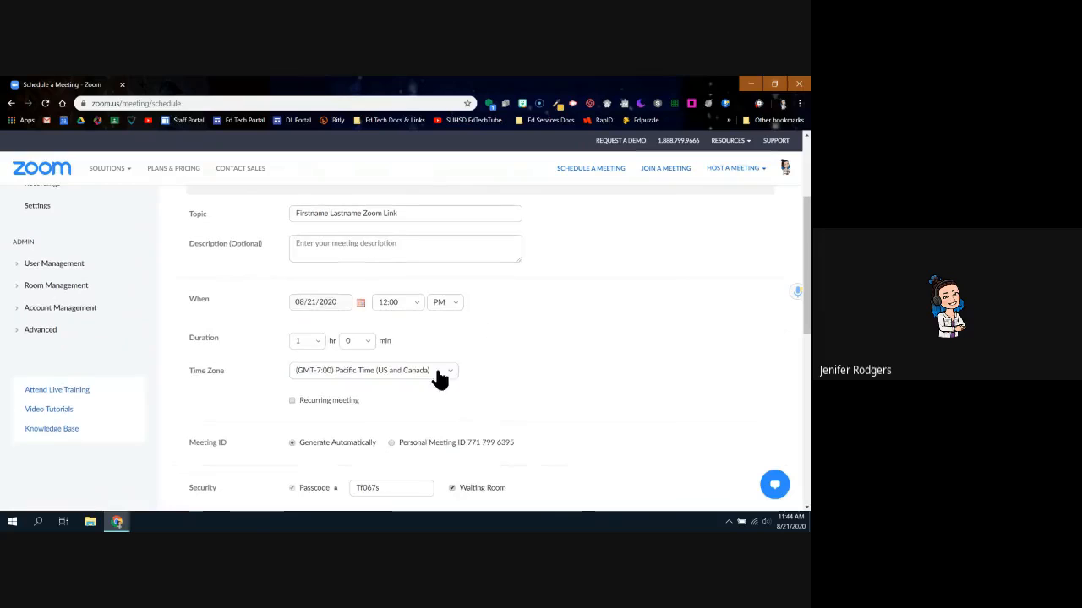
Tick Recurring meeting and set the recurrence to No Fixed Time
click(292, 401)
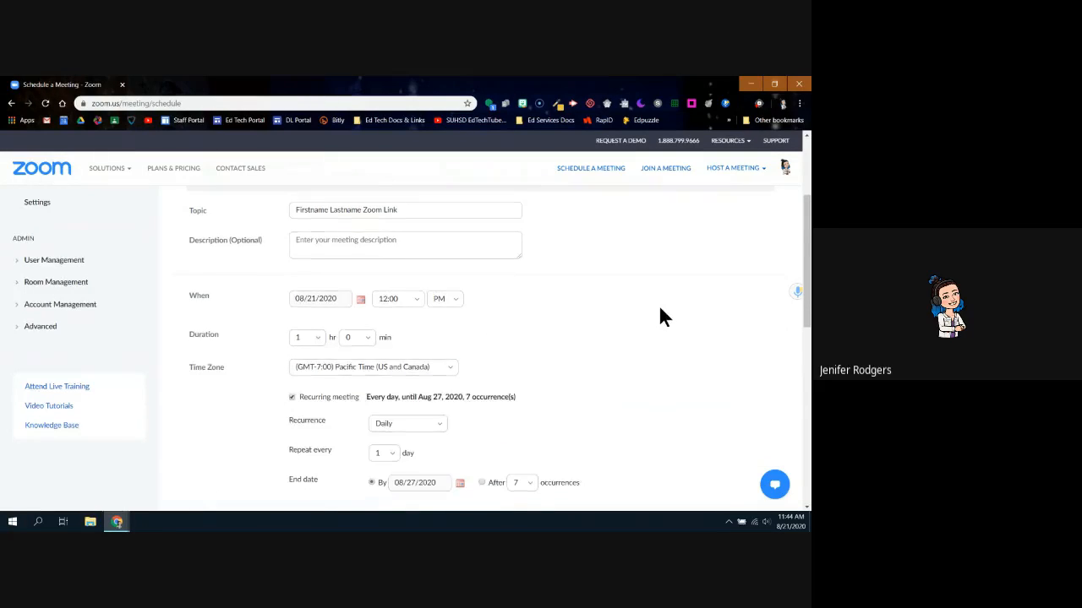
scroll(658, 308, down, 2)
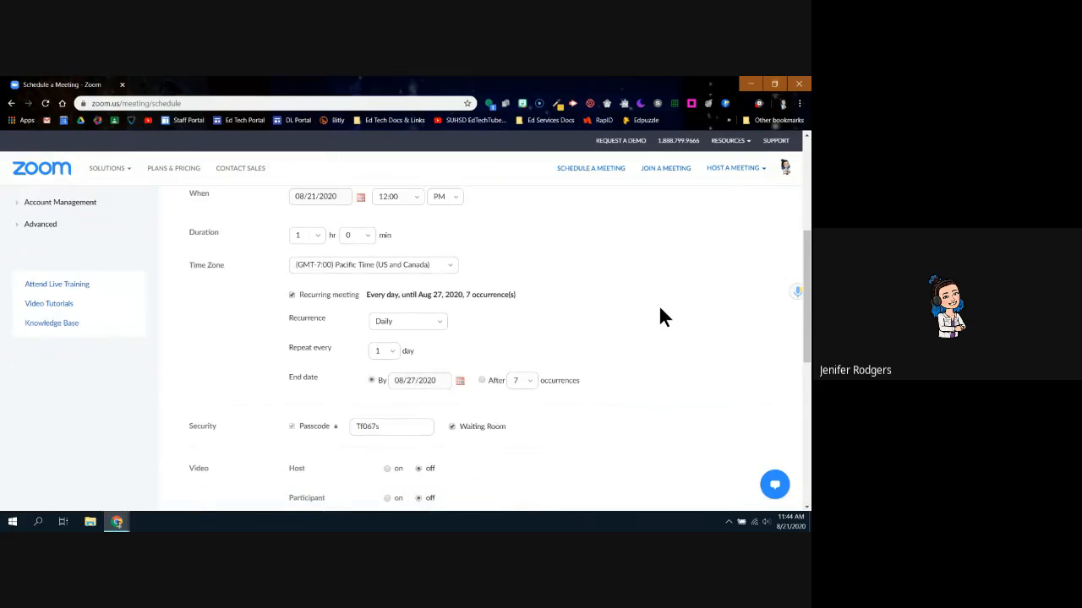
click(440, 325)
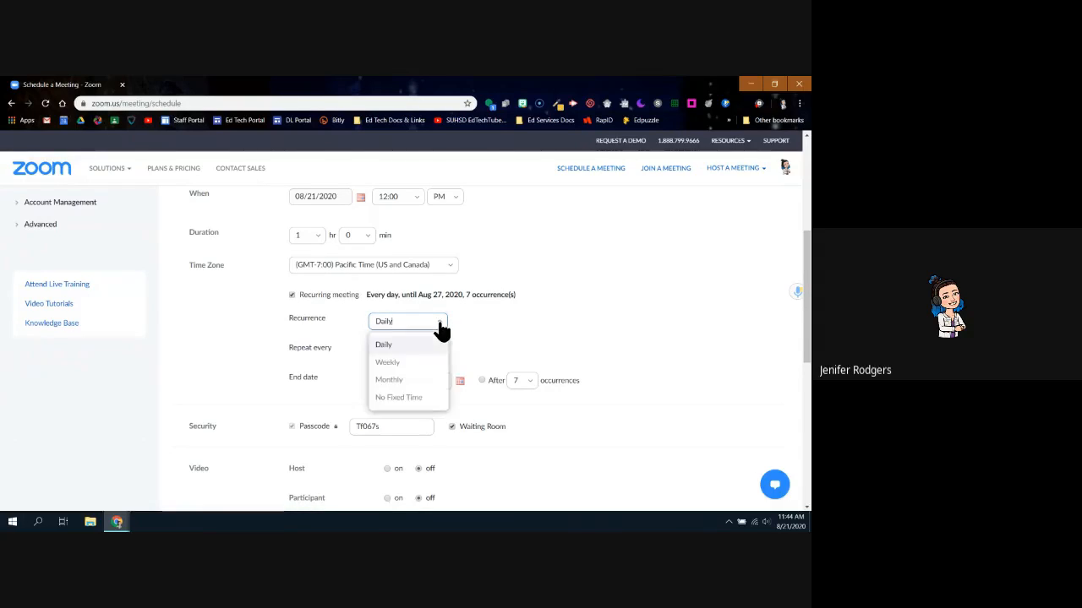
click(410, 401)
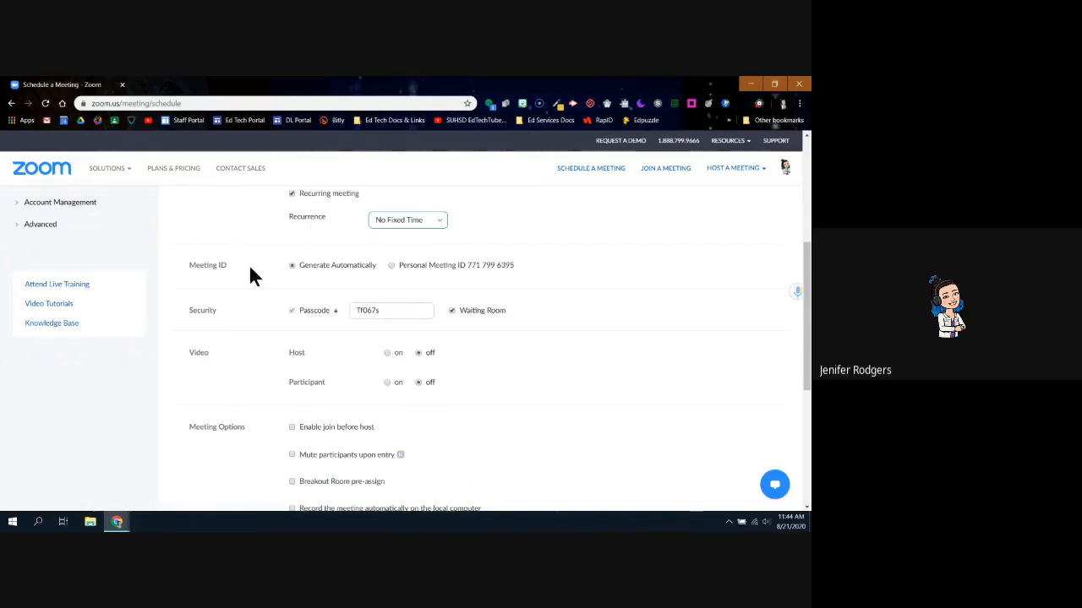
scroll(329, 287, up, 2)
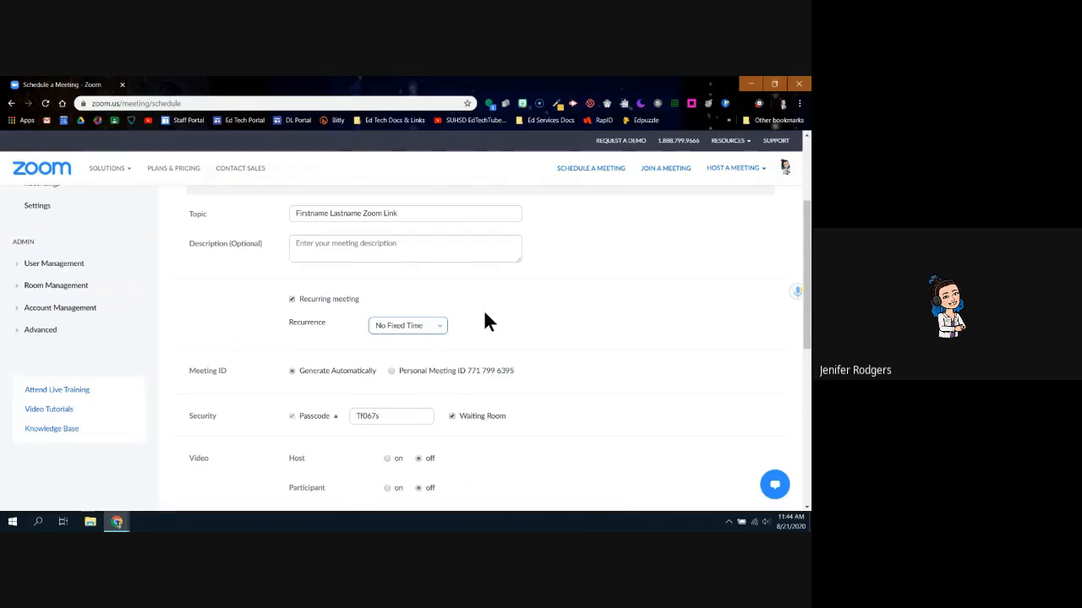
scroll(296, 414, down, 2)
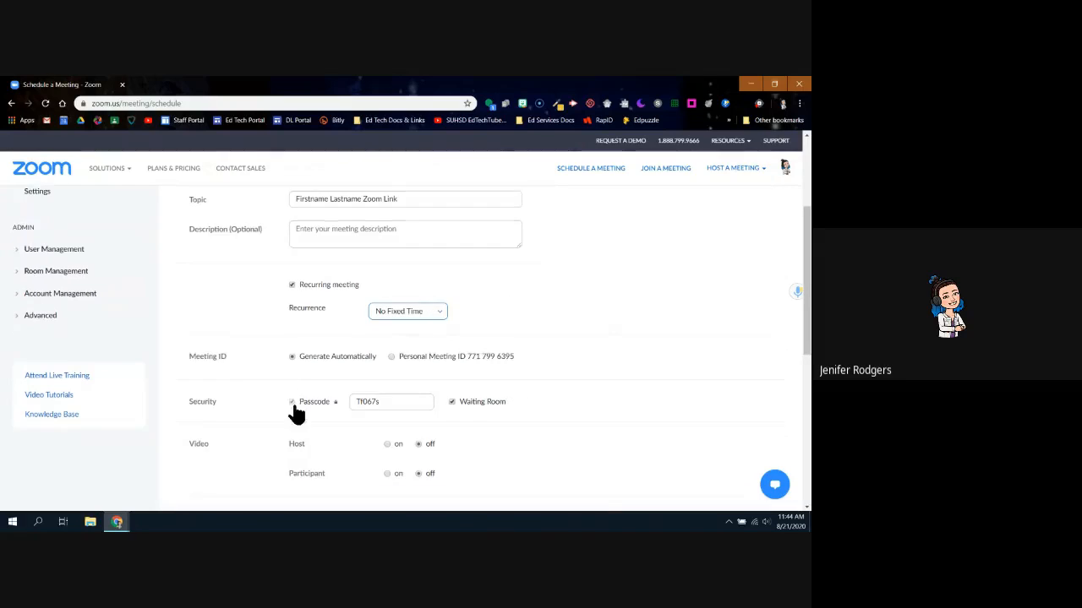
scroll(296, 414, down, 2)
scroll(378, 374, down, 1)
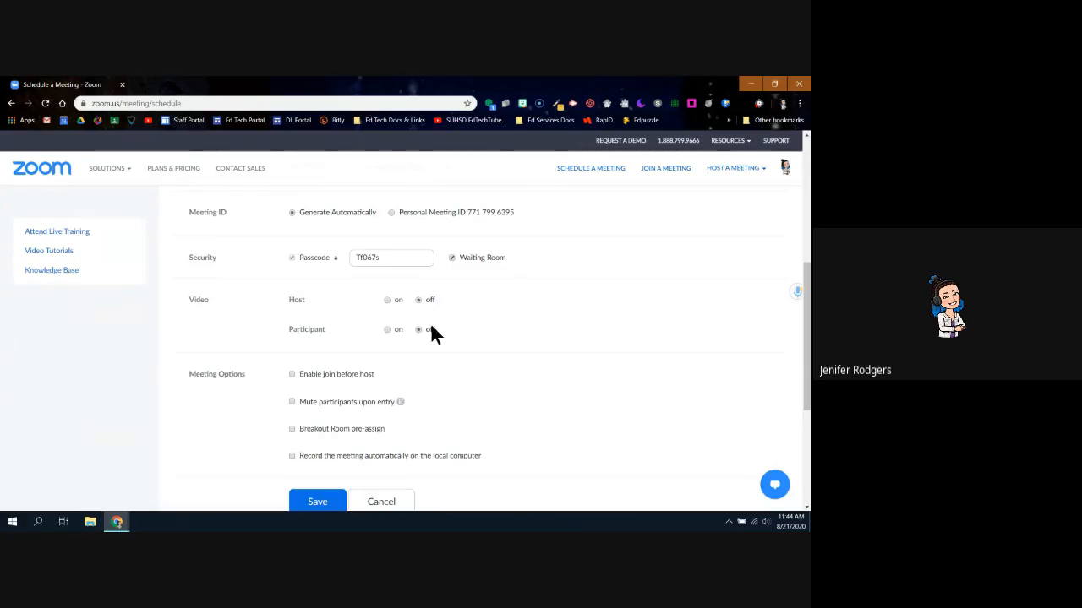
Review the remaining meeting options and save the recurring 'Firstname Lastname Zoom Link' meeting
scroll(414, 372, down, 1)
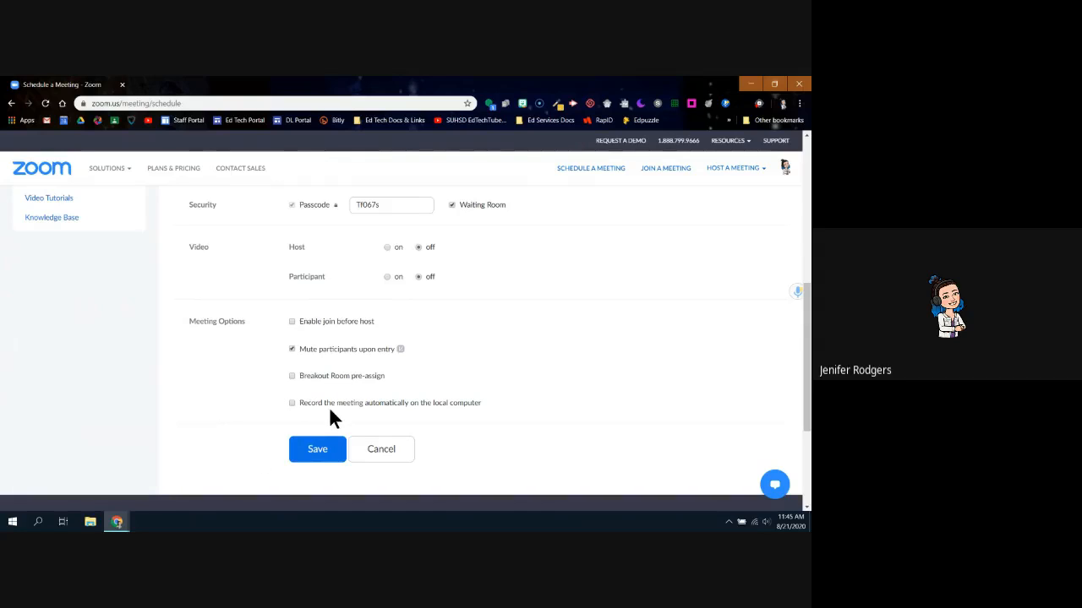
scroll(490, 370, up, 1)
scroll(492, 372, up, 8)
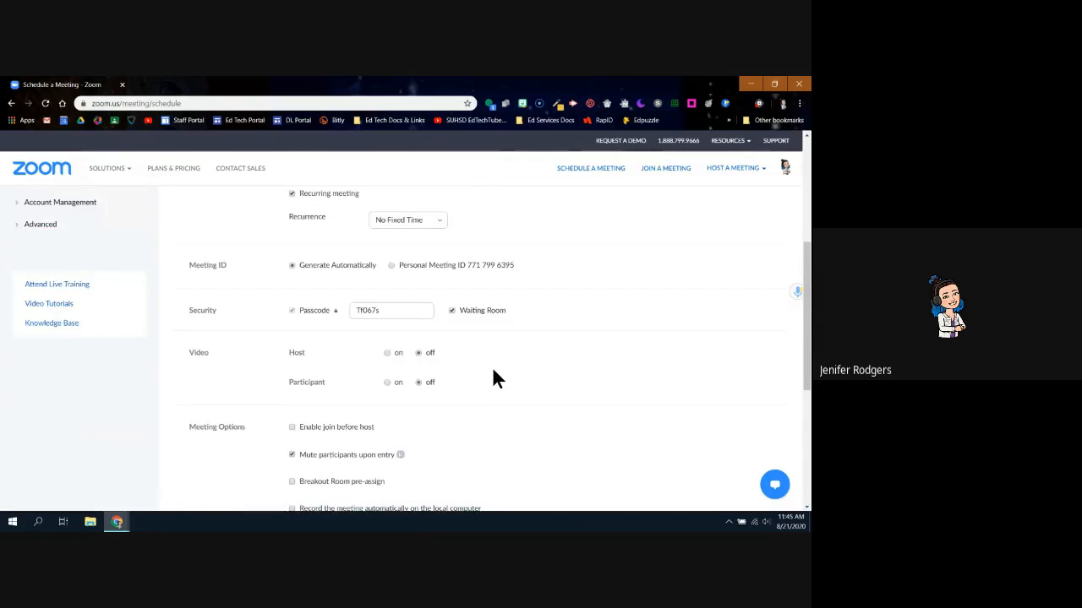
scroll(493, 370, down, 5)
scroll(494, 371, down, 3)
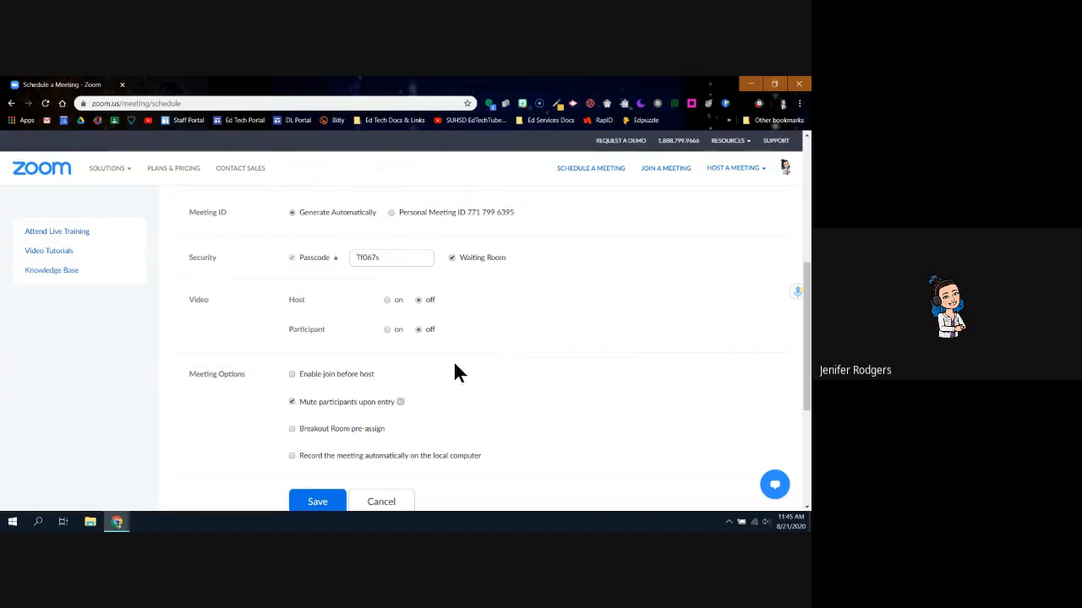
scroll(474, 389, down, 3)
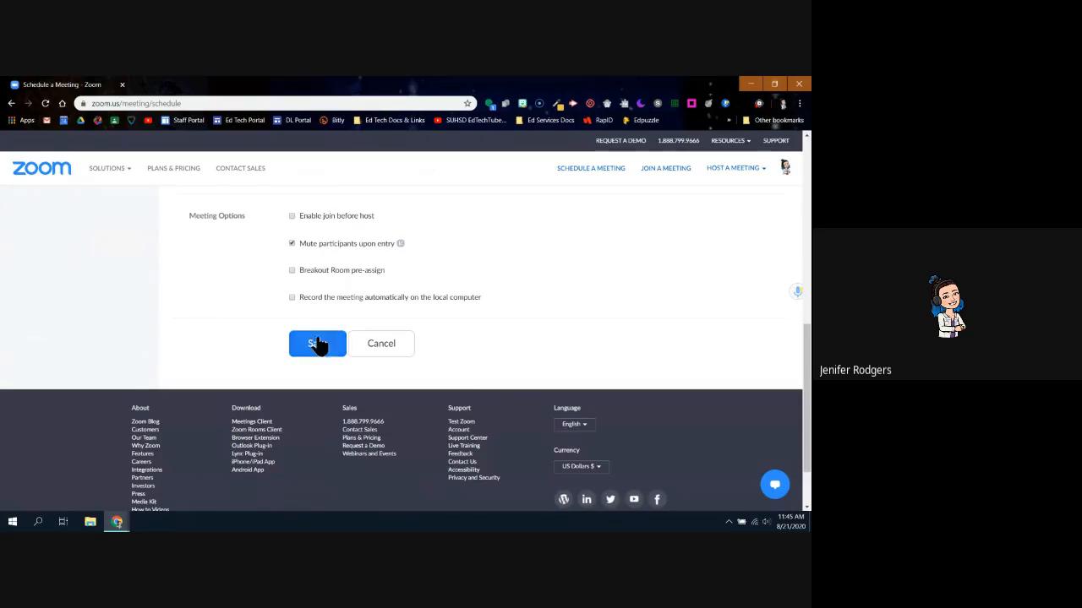
click(317, 343)
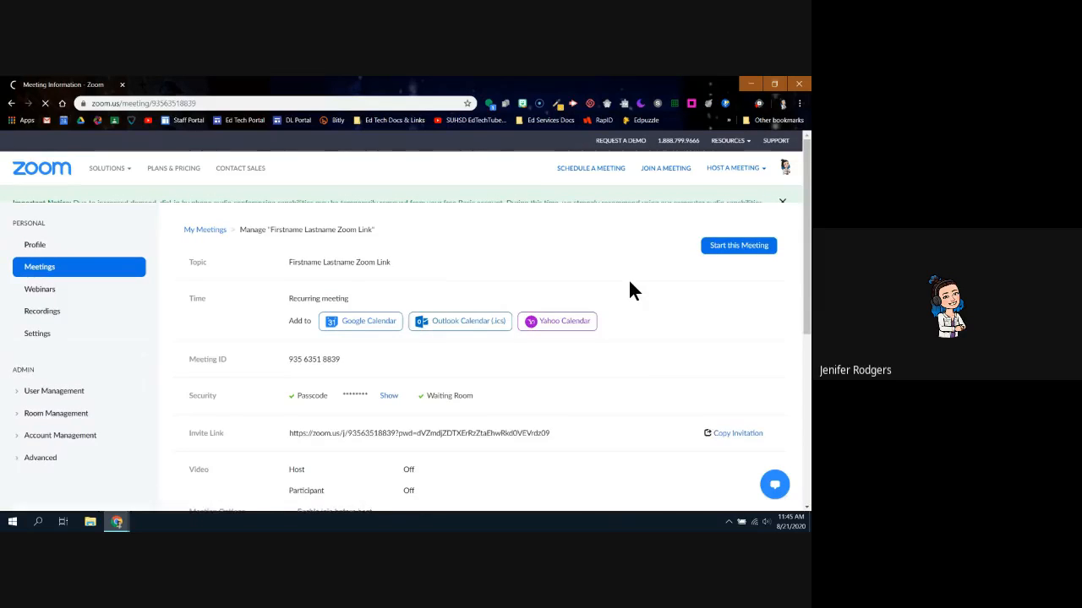
Copy the full meeting invitation via Copy Invitation to the clipboard
scroll(409, 408, down, 4)
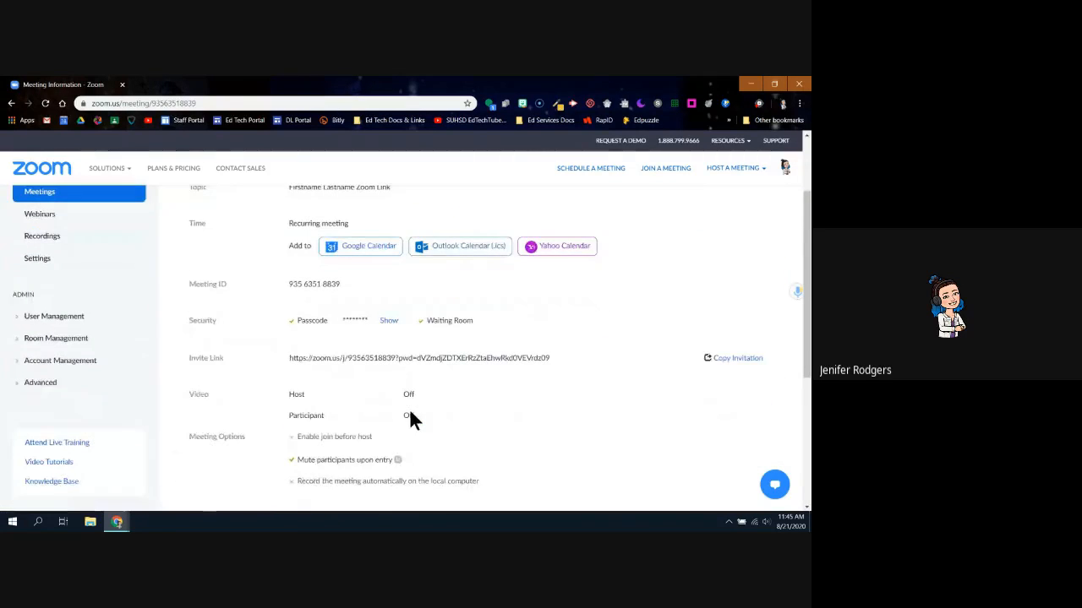
scroll(409, 408, down, 2)
scroll(408, 408, up, 3)
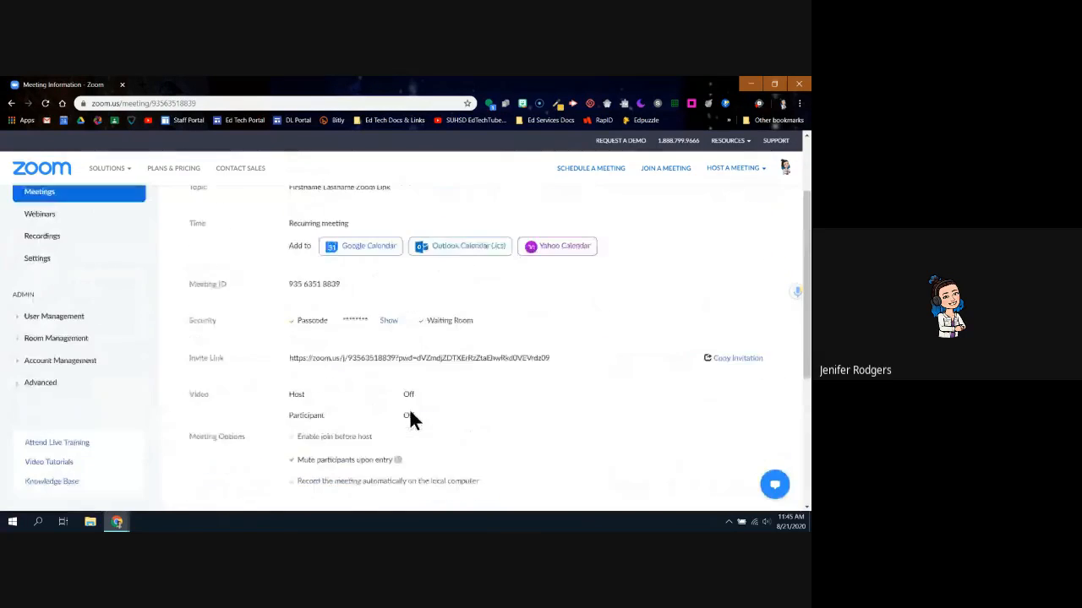
scroll(409, 408, up, 2)
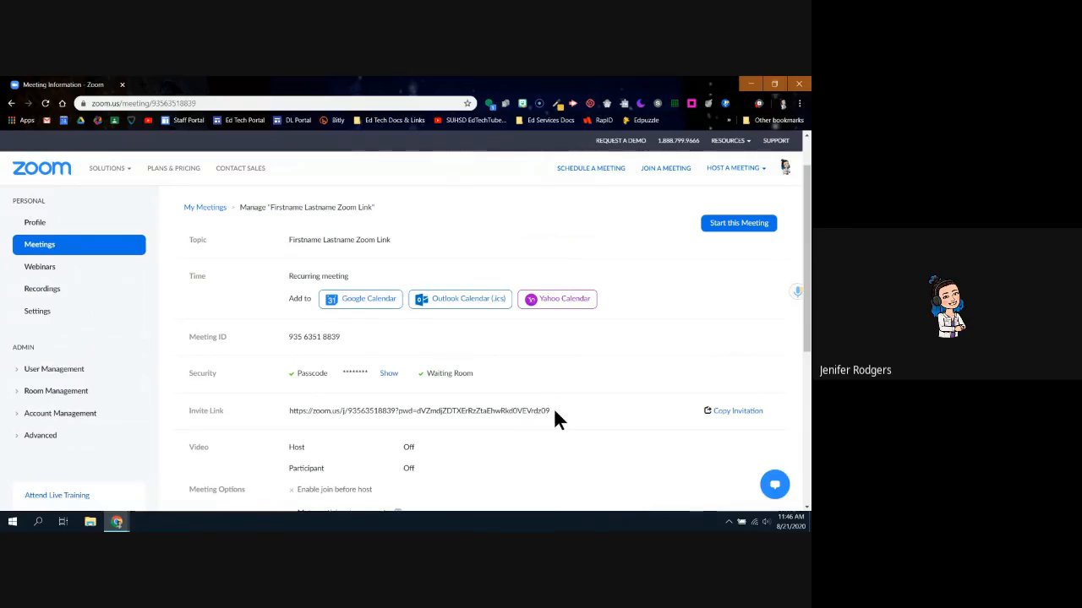
click(727, 415)
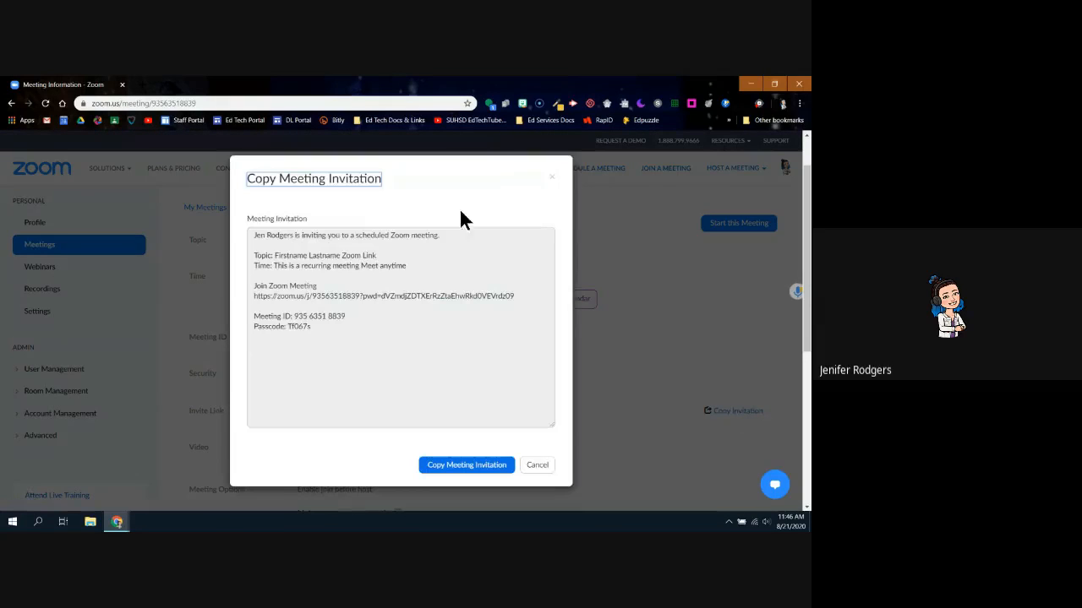
click(456, 468)
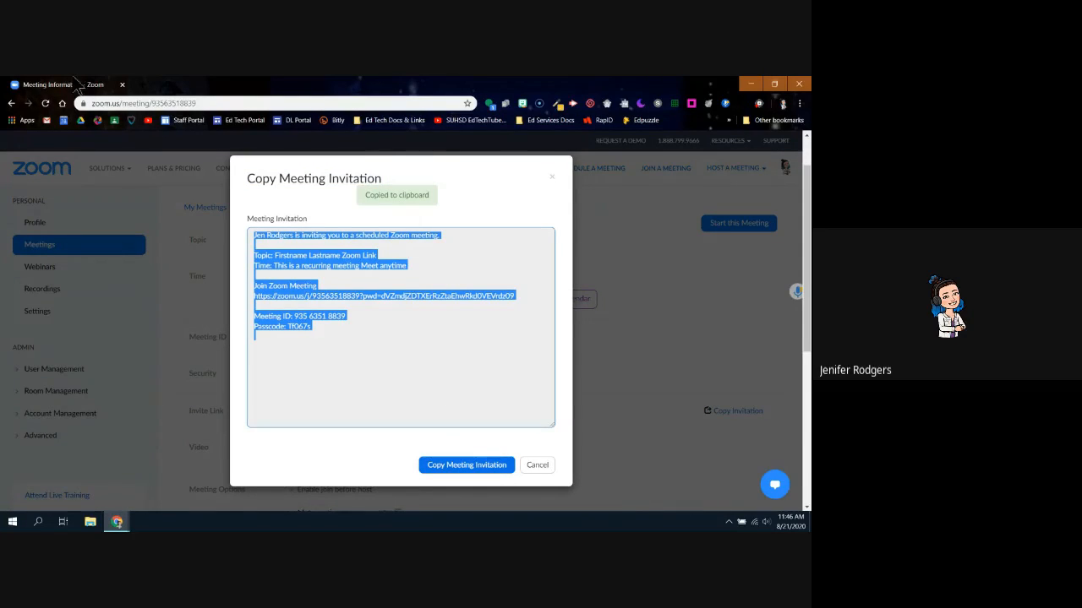
Paste the invitation into the Google Form's joining-info answer and enable Send me a copy of my responses
mouse_move(116, 521)
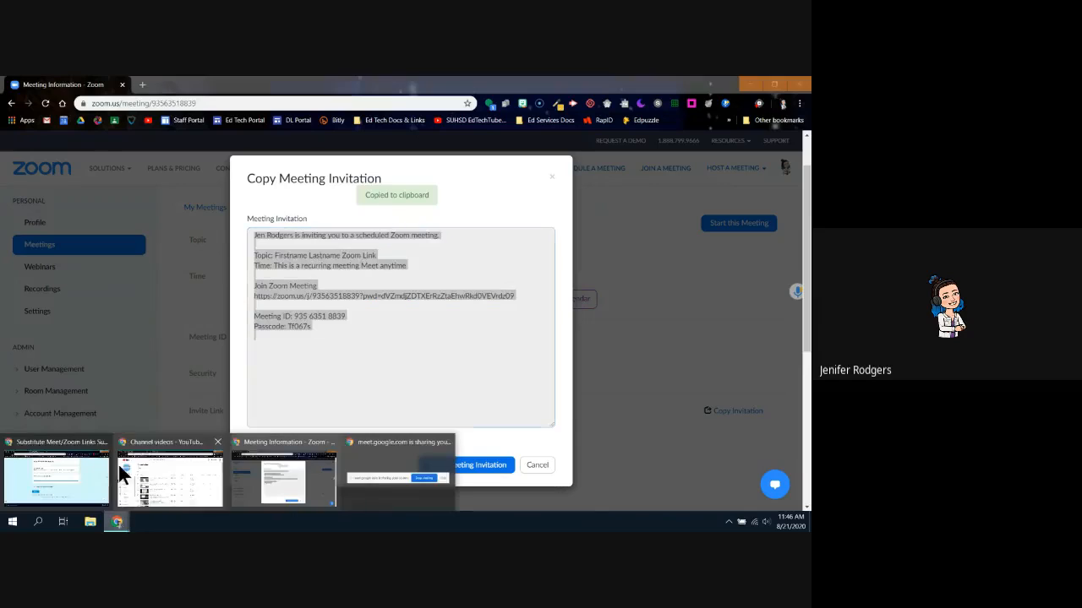
click(65, 466)
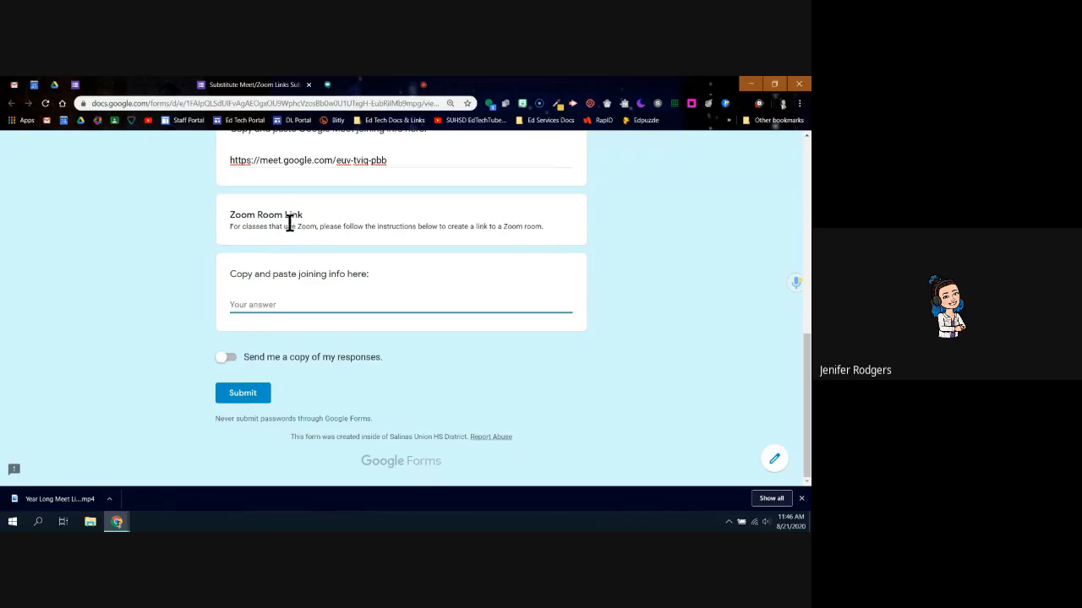
key(ctrl+v)
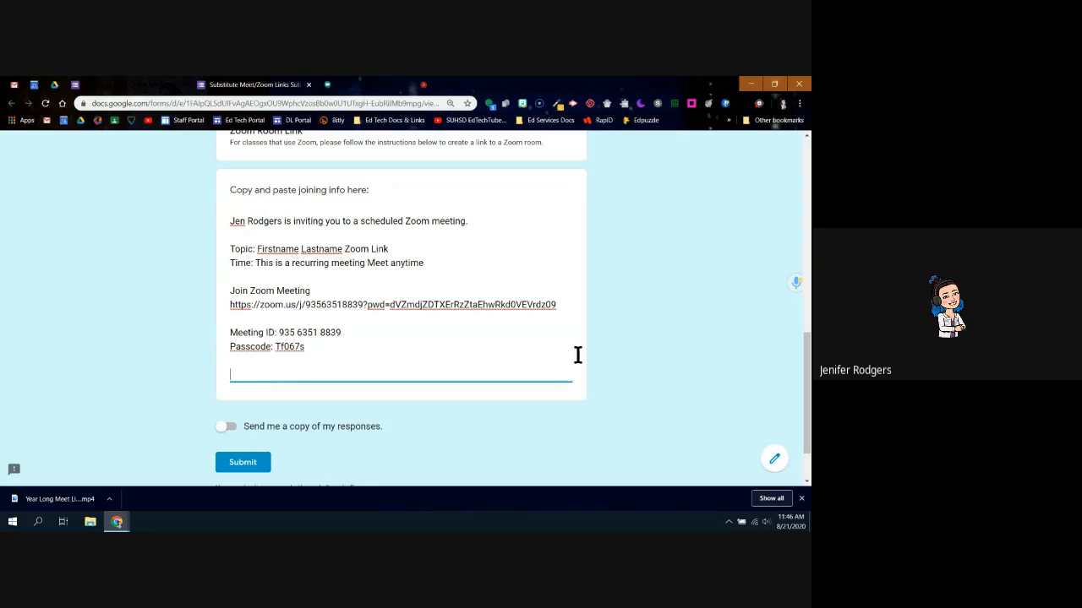
click(225, 428)
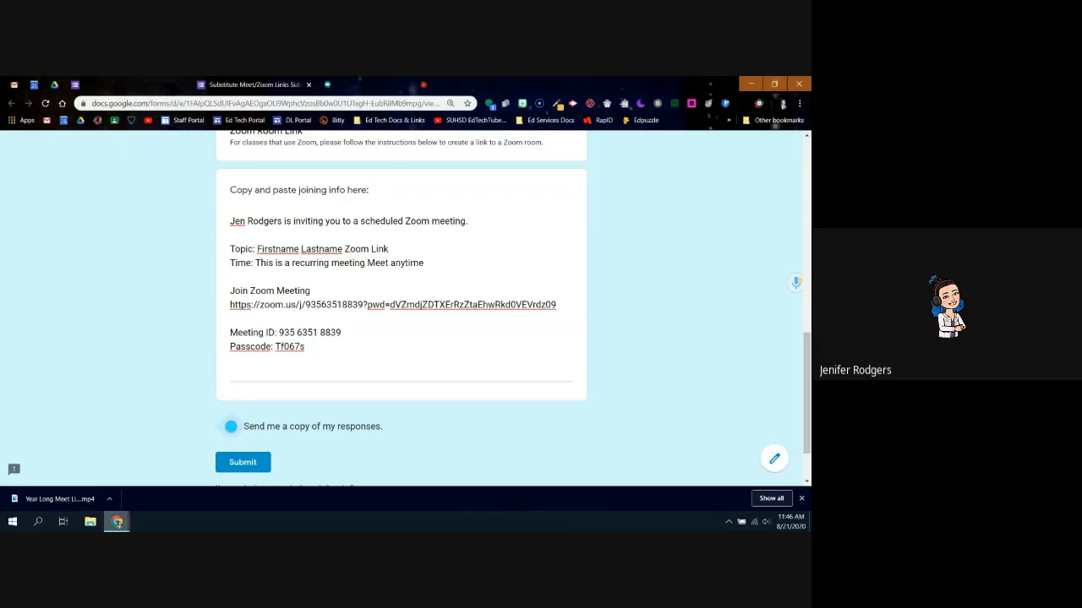
mouse_move(116, 521)
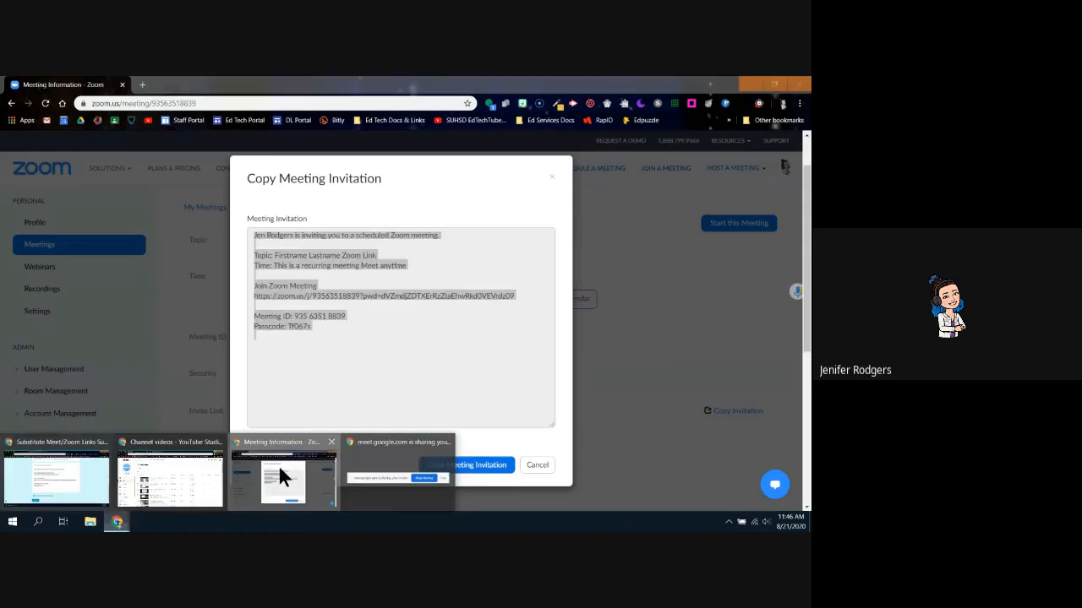
click(278, 465)
Add the meeting to Google Calendar, authorizing the Google account, to create the Aug 21, 2020 11:46am event draft
click(538, 465)
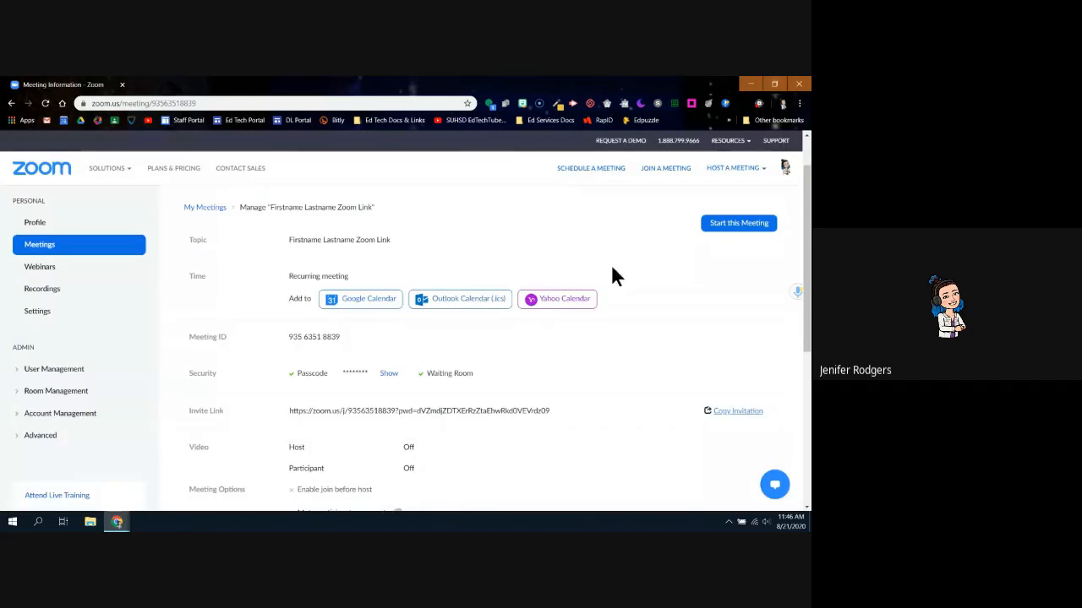
click(360, 303)
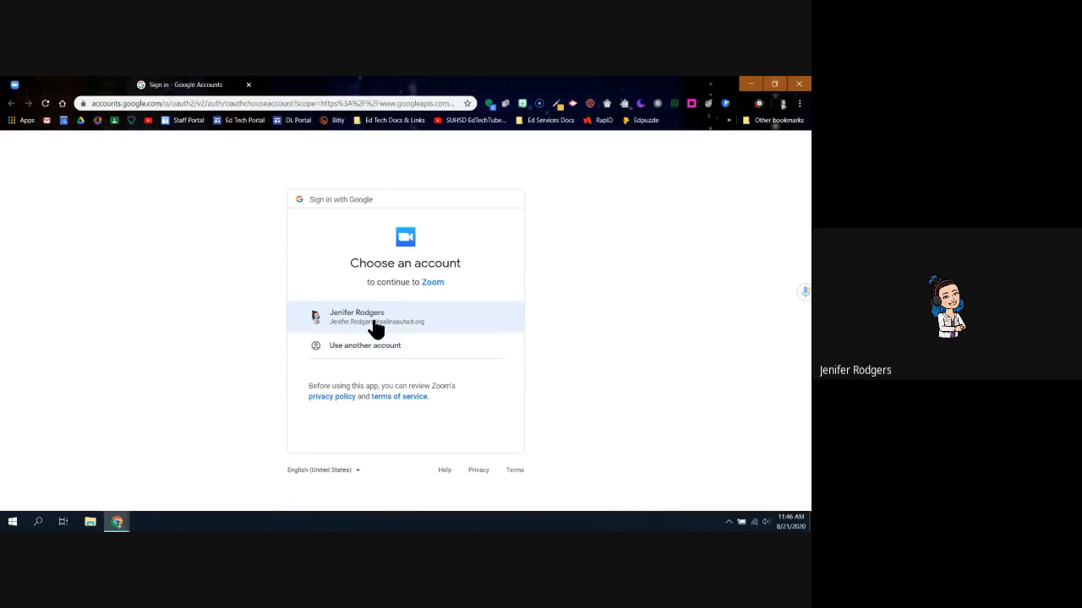
click(374, 323)
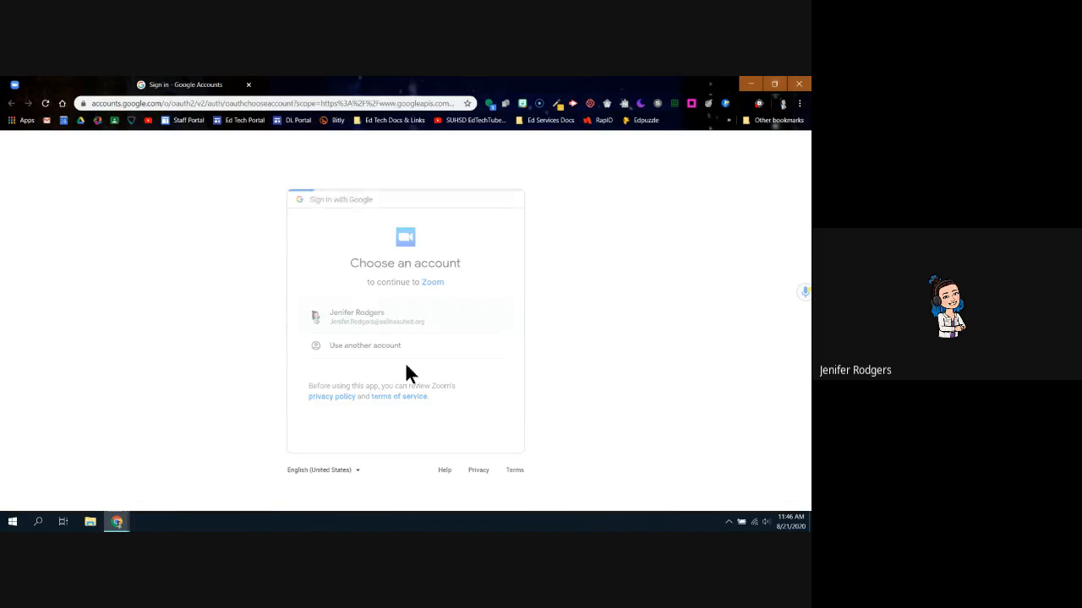
click(490, 434)
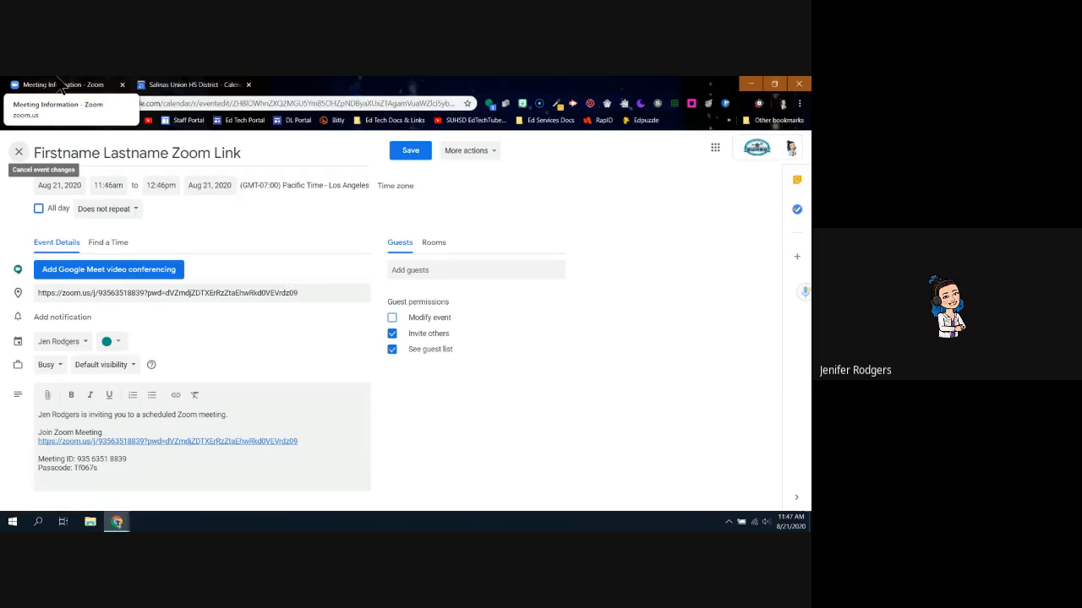
click(116, 85)
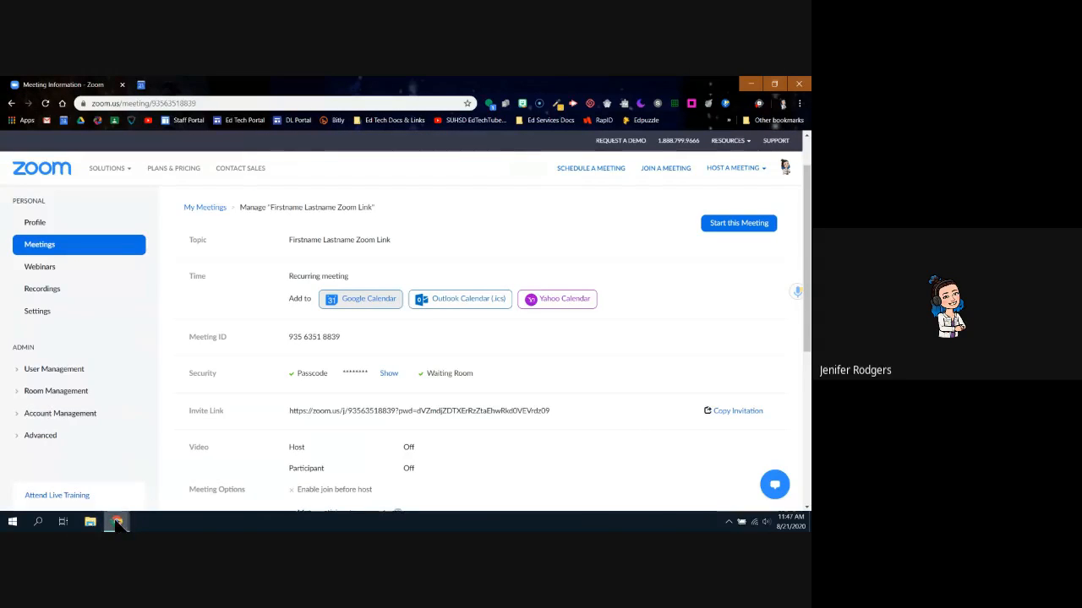
Bring the Google Meet call forward from the taskbar and stop presenting the screen
mouse_move(117, 521)
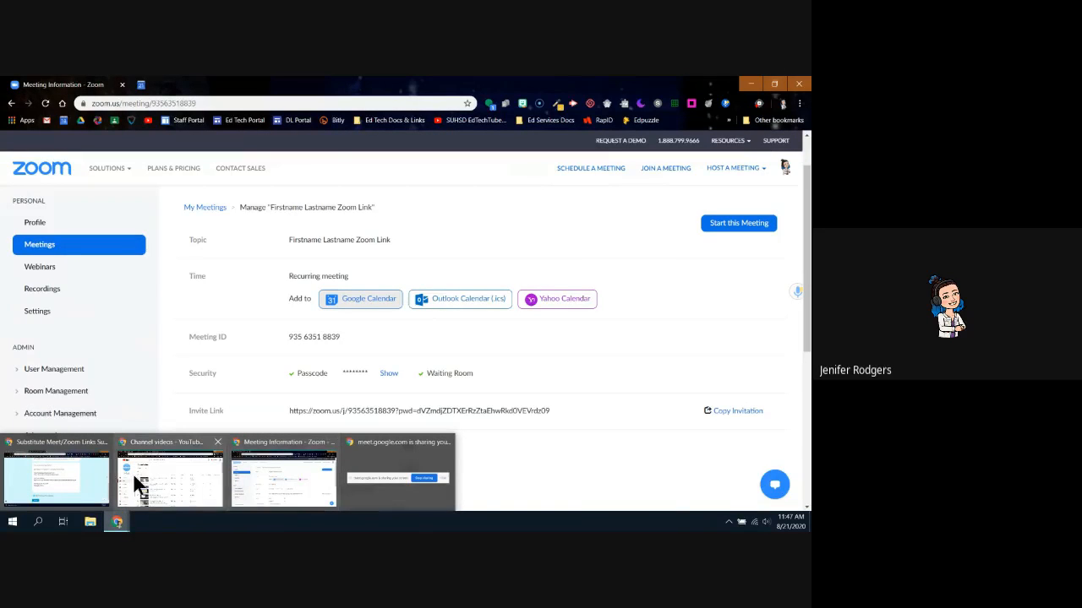
mouse_move(134, 479)
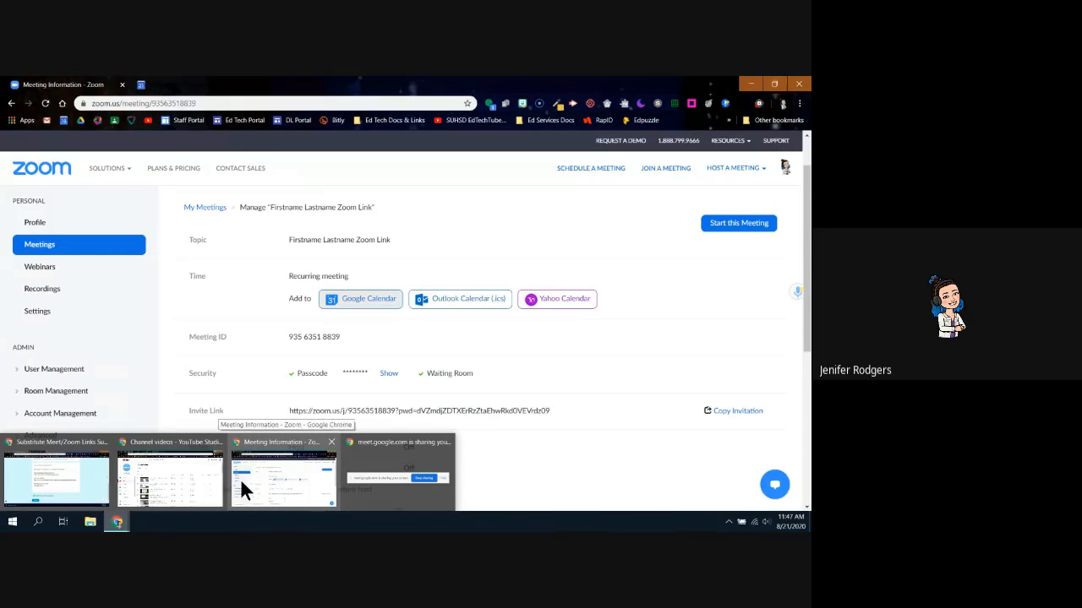
mouse_move(100, 496)
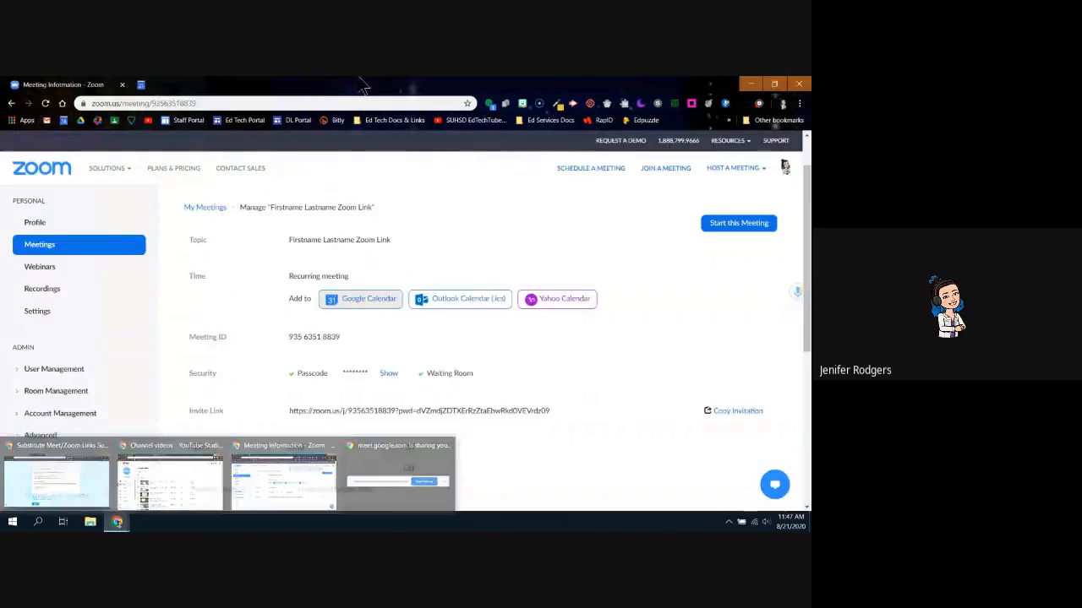
click(283, 477)
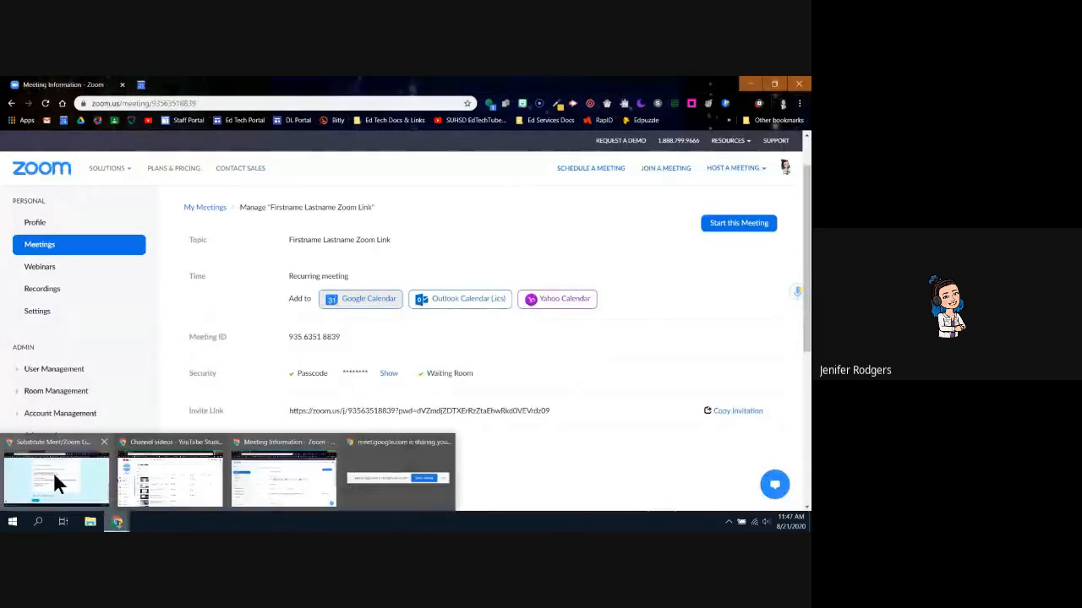
click(54, 472)
click(382, 85)
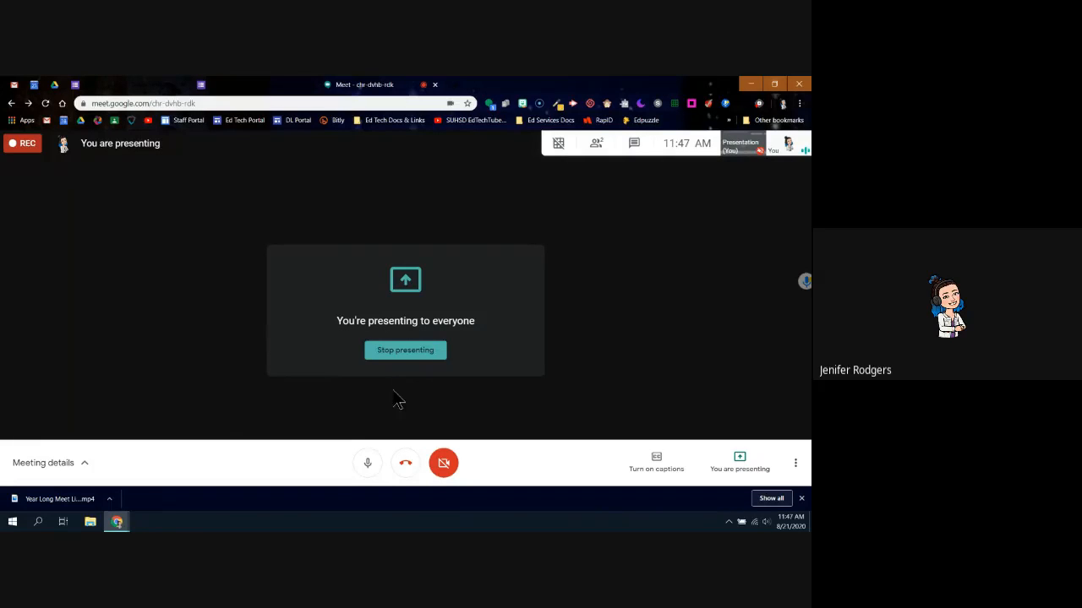
mouse_move(117, 521)
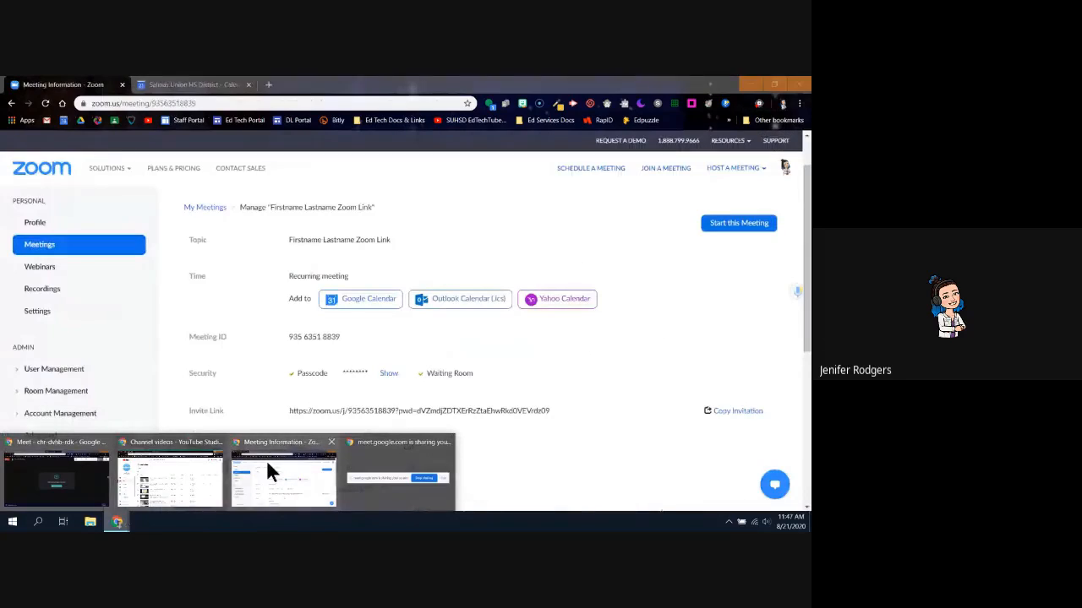
click(267, 465)
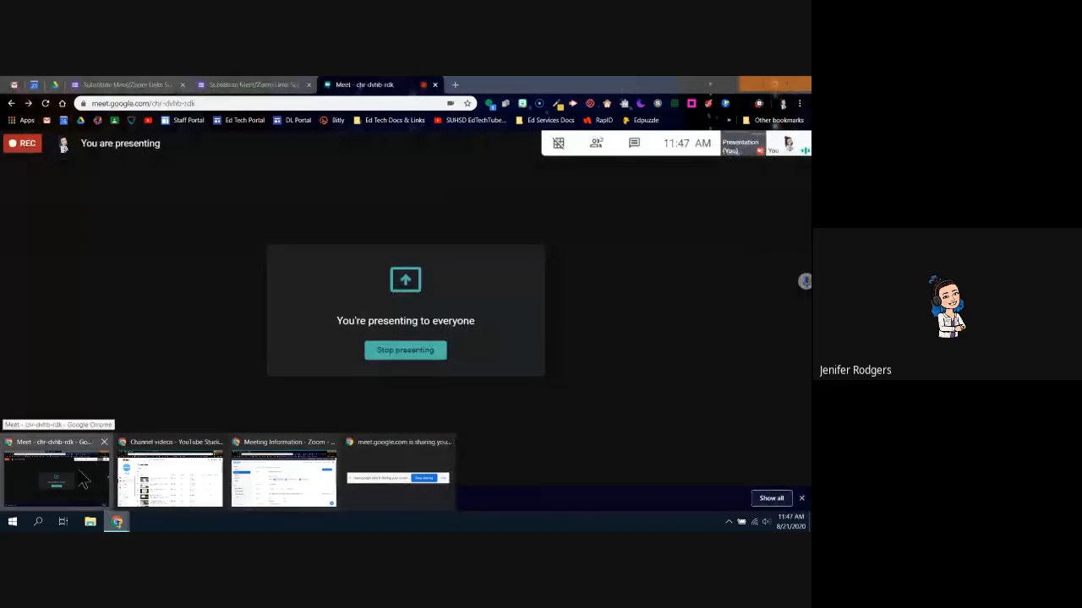
click(84, 479)
click(390, 351)
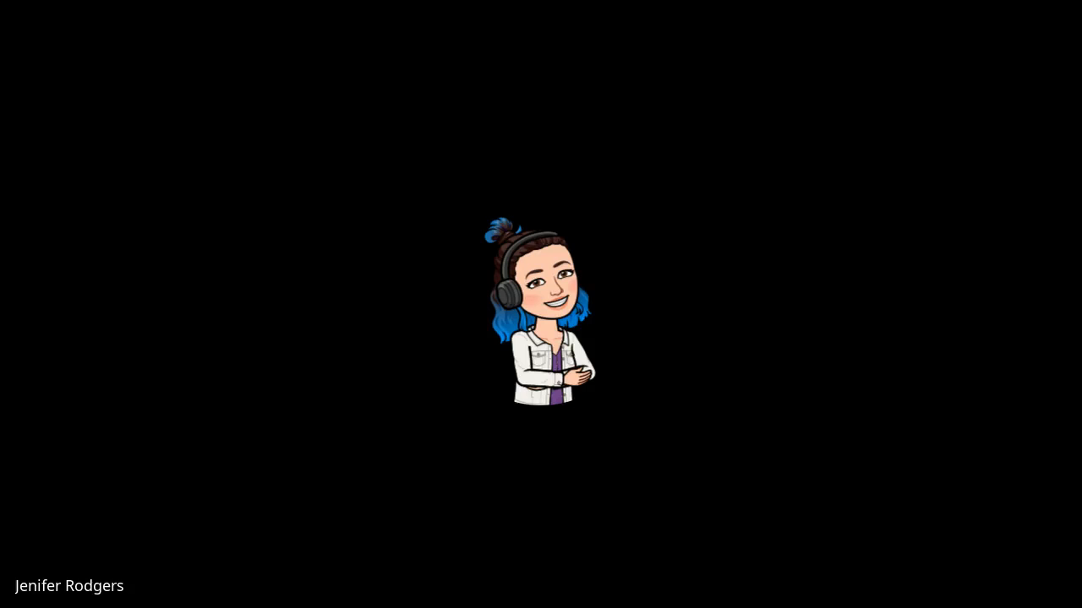